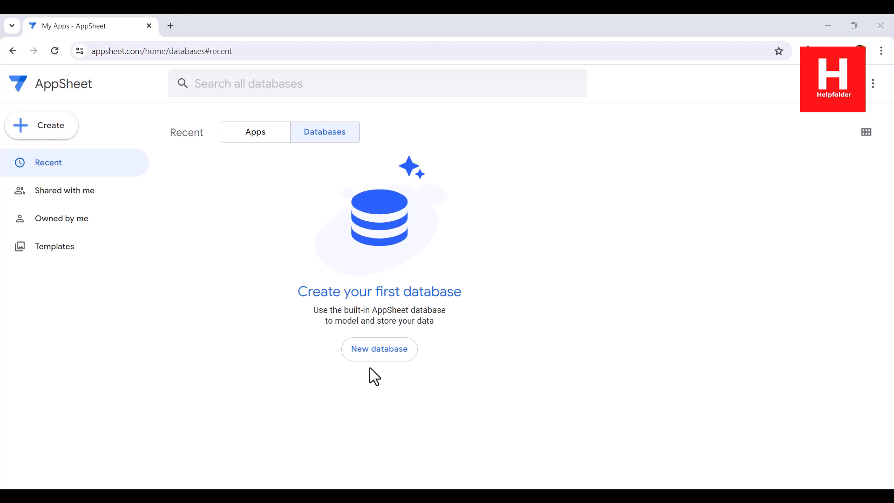
Create a new database named mydb and add a second table to it.
click(379, 359)
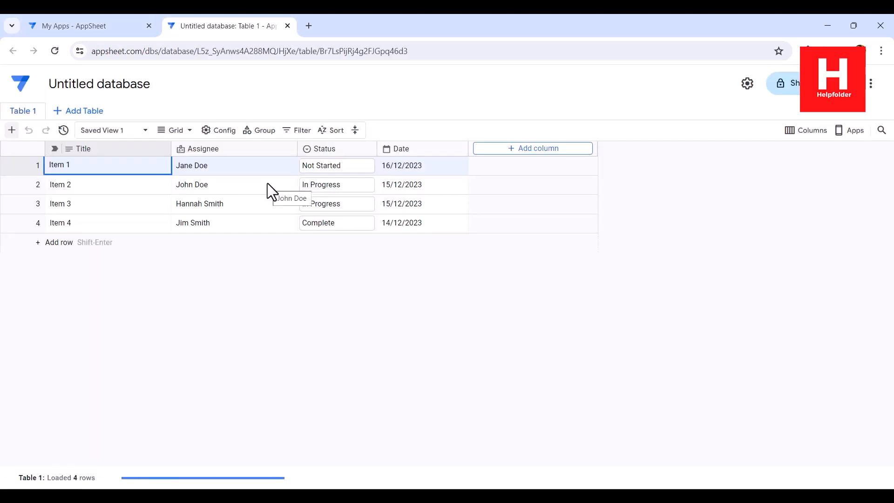
click(151, 84)
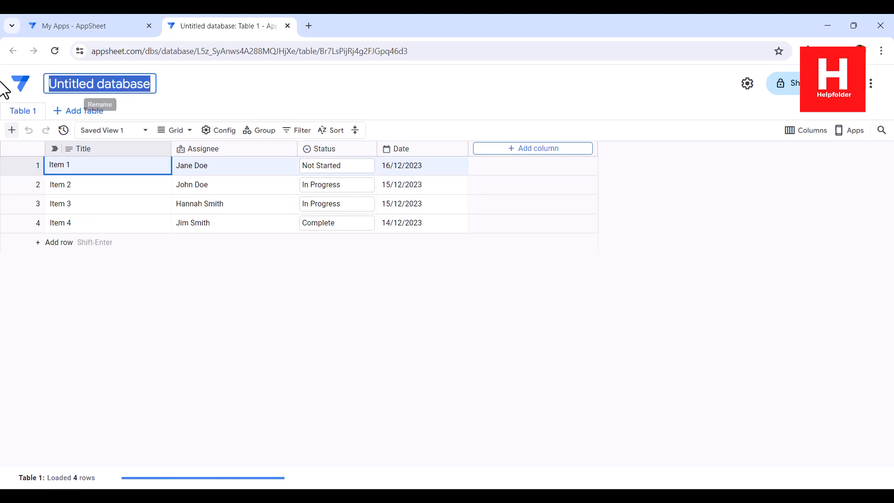
text(mydb)
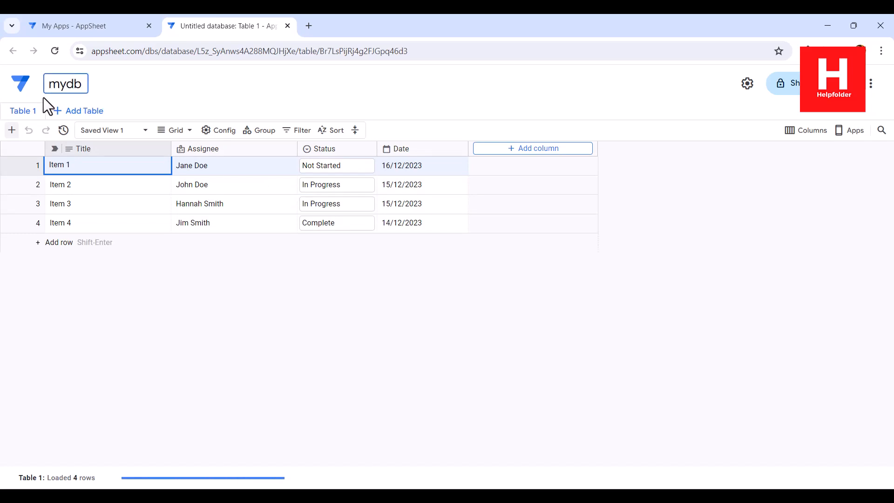
click(118, 94)
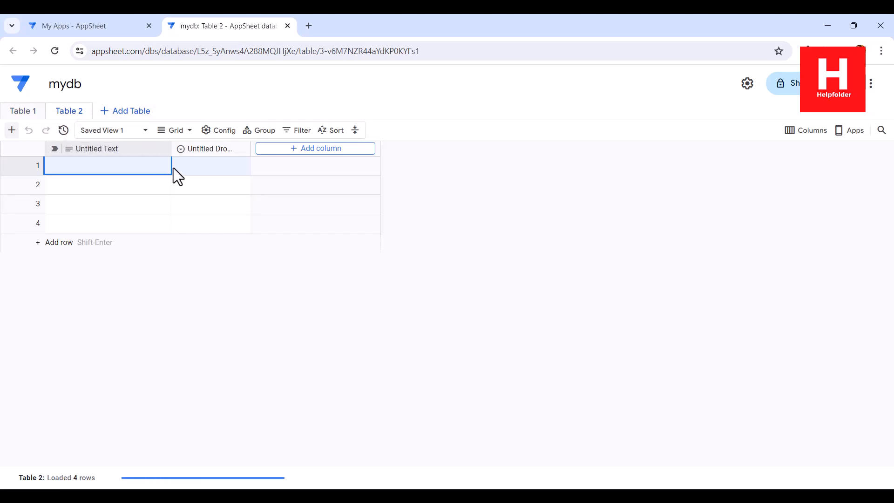
Delete the untitled dropdown column from Table 2.
click(241, 150)
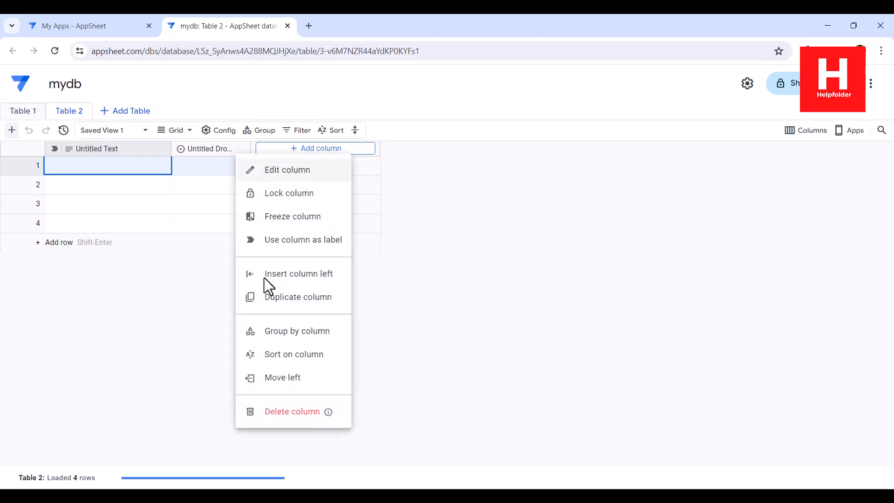
click(279, 410)
click(514, 293)
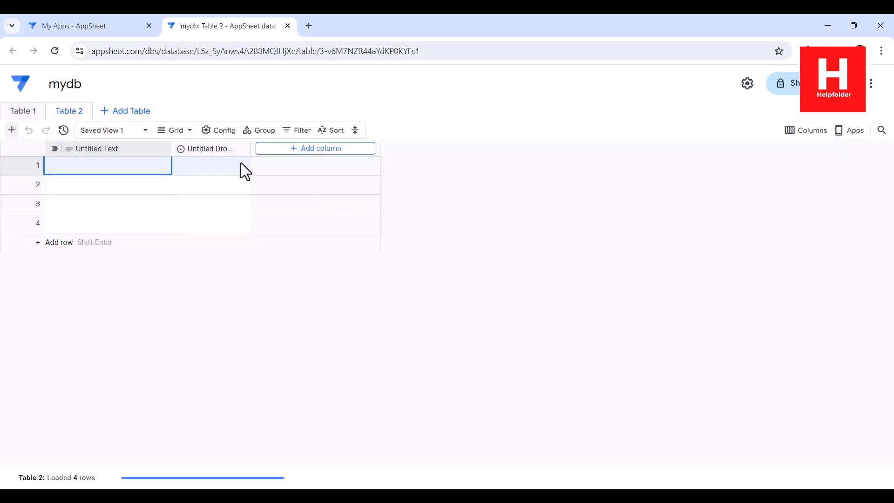
Add a column named Job ID with the Number type to Table 2.
click(241, 149)
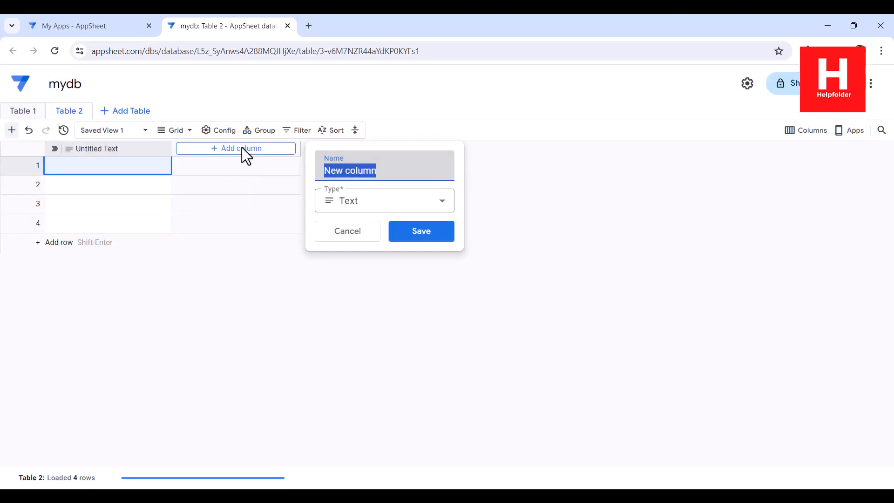
text(Job ID)
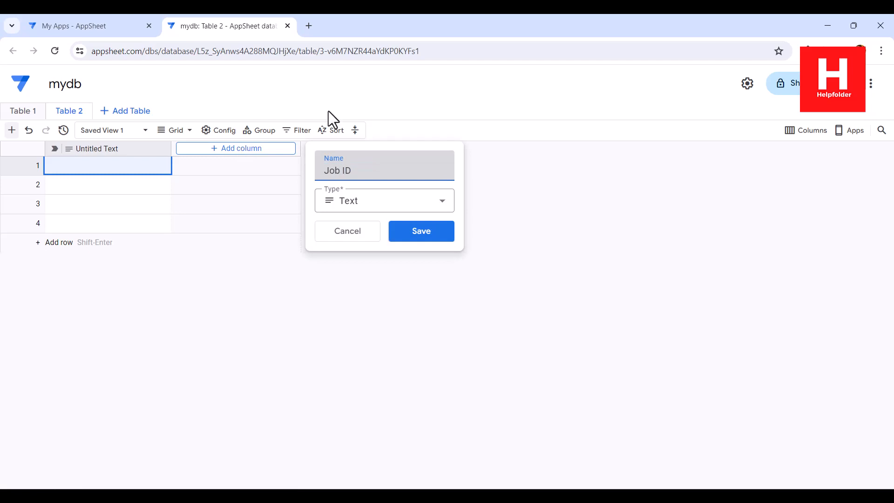
click(399, 201)
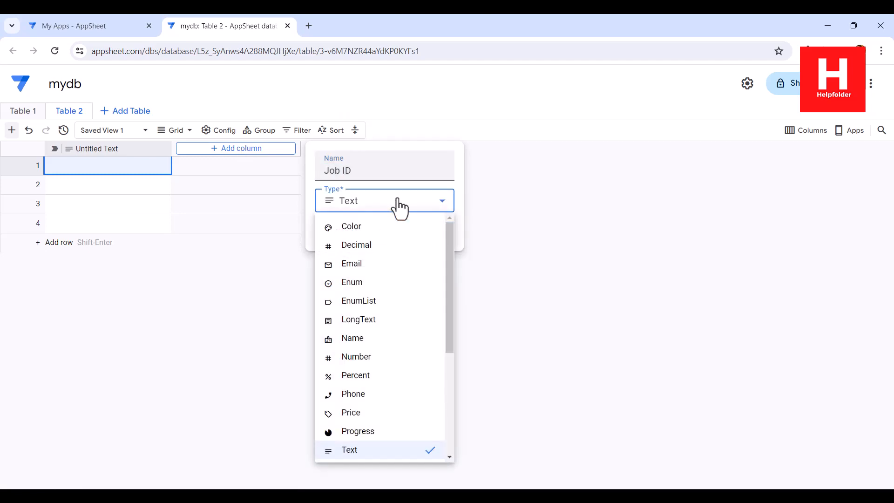
click(369, 359)
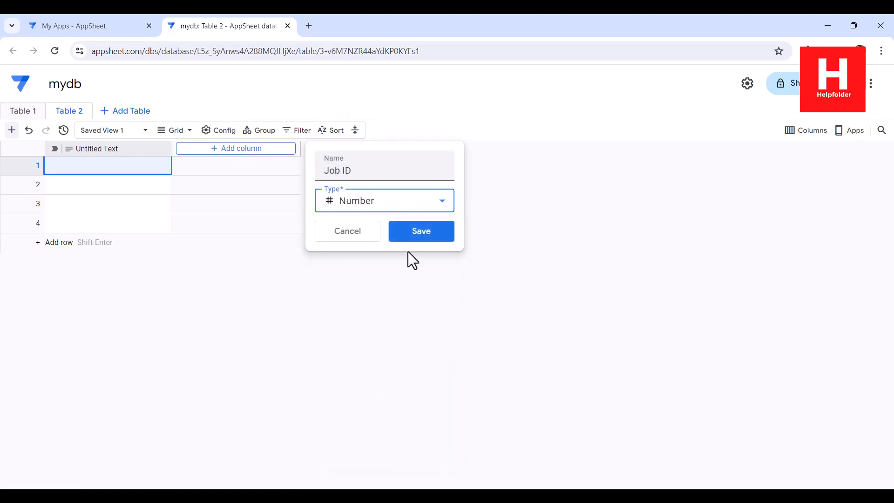
click(410, 233)
Add a Text column named Job Description after the Job ID column.
click(311, 149)
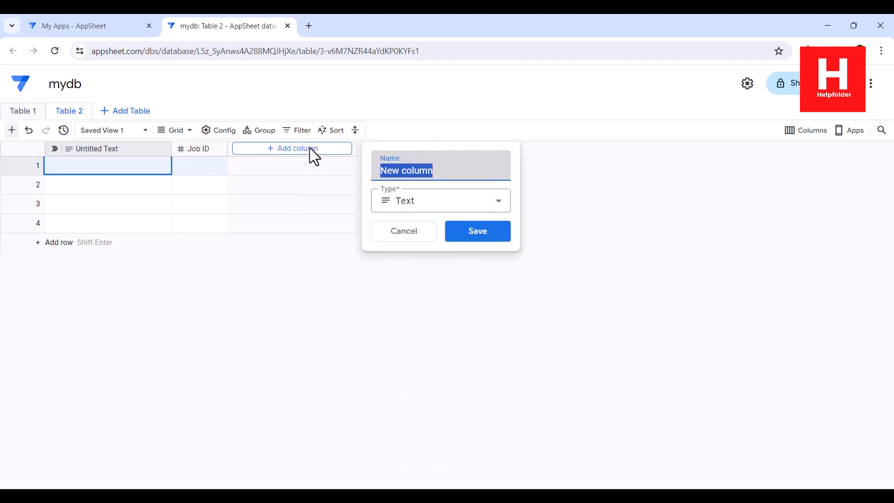
text(Item)
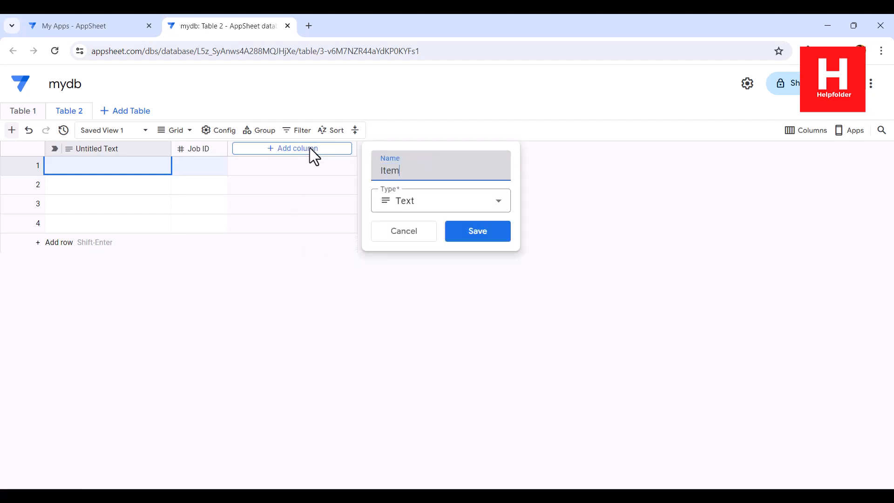
key(BackSpace)
key(BackSpace)
key(BackSpace)
key(BackSpace)
key(BackSpace)
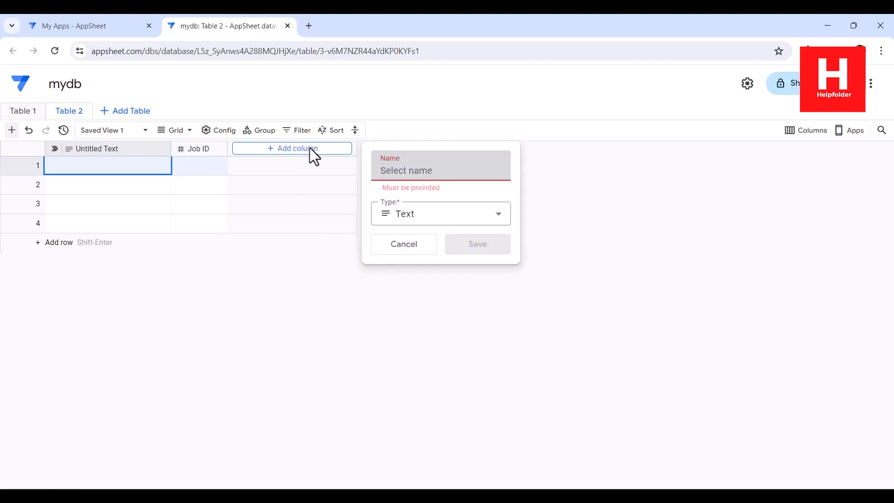
text(Job )
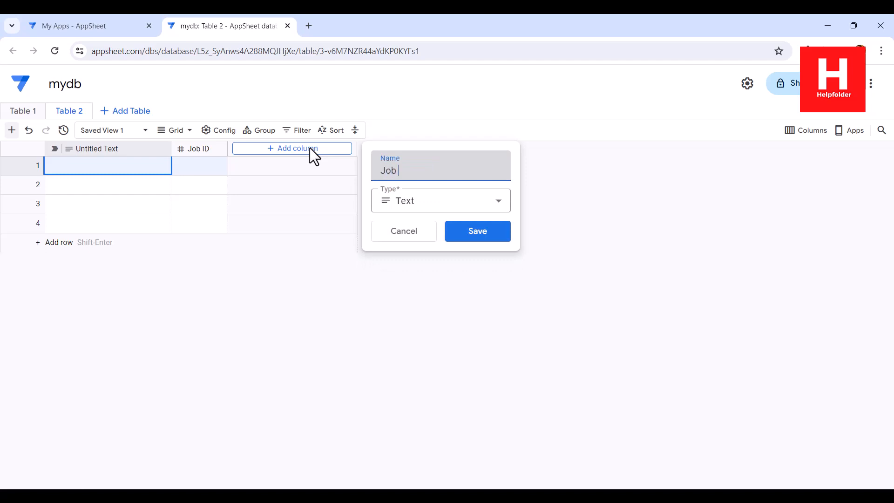
text(Description)
click(477, 235)
Add a column named Quantity with the Number type after Job Description.
click(401, 148)
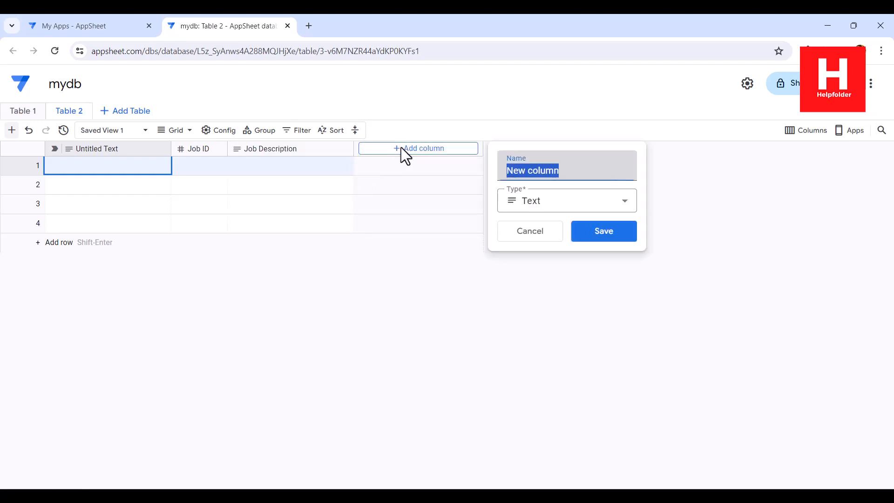
text(Qu)
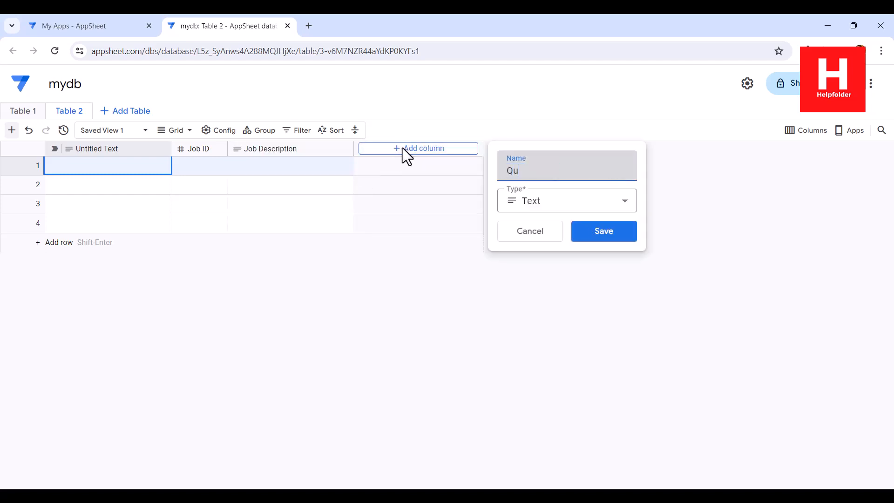
text(antity)
click(588, 206)
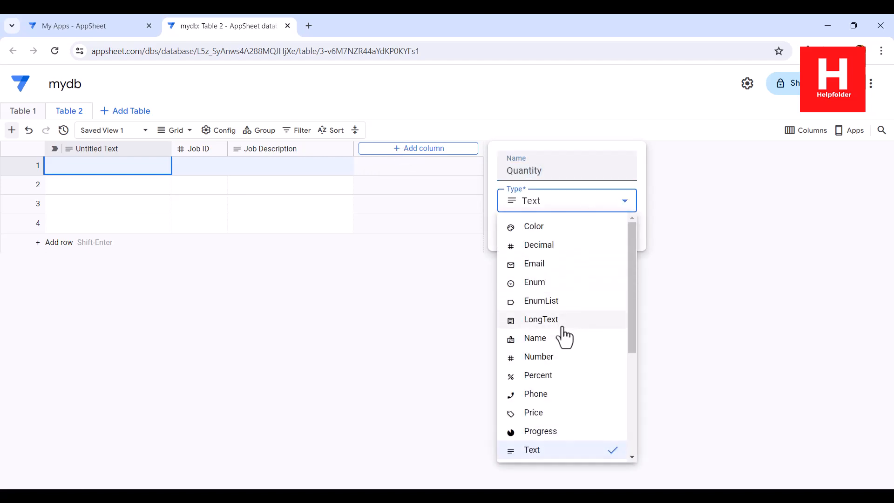
click(555, 359)
click(606, 235)
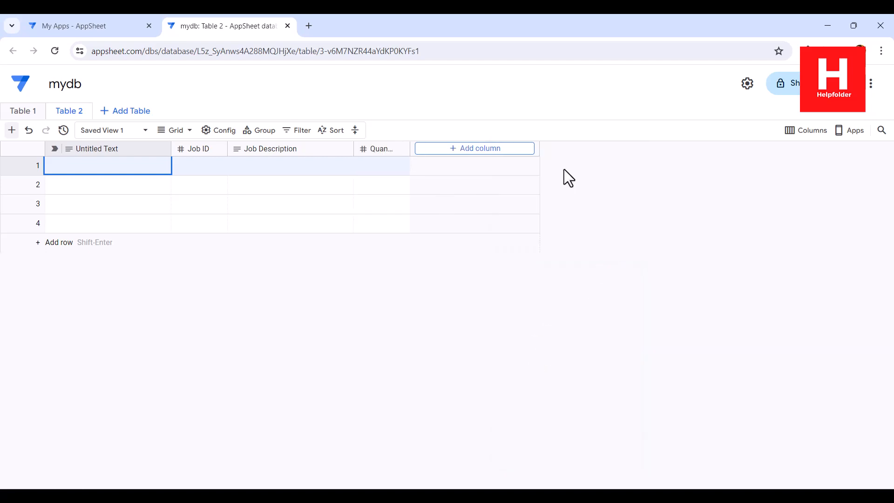
Add a column named Unit Price with the Price type after Quantity.
click(482, 149)
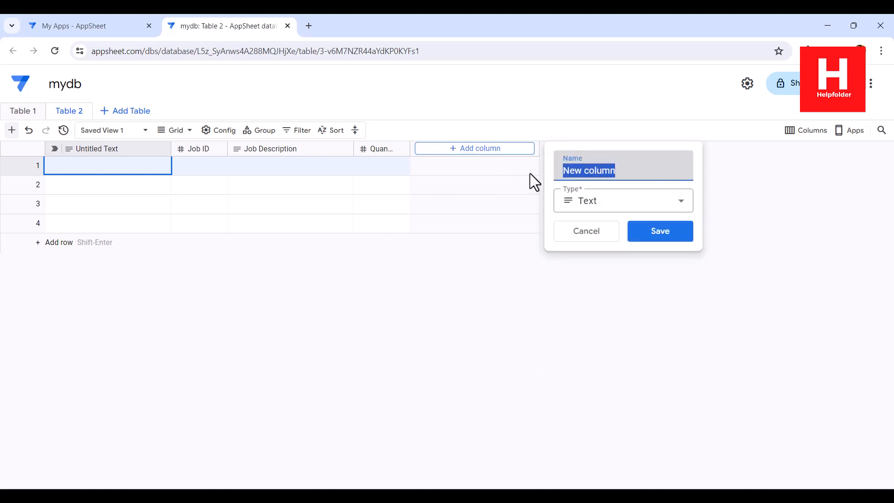
text(Unit Price)
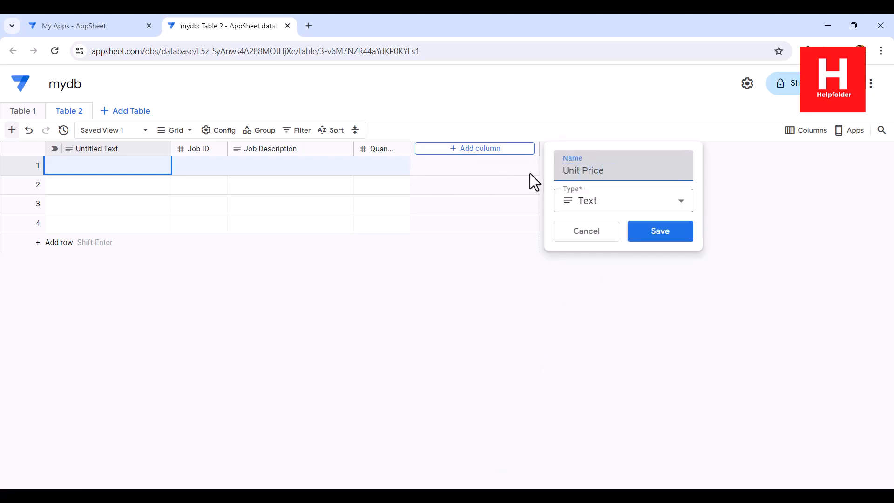
click(638, 205)
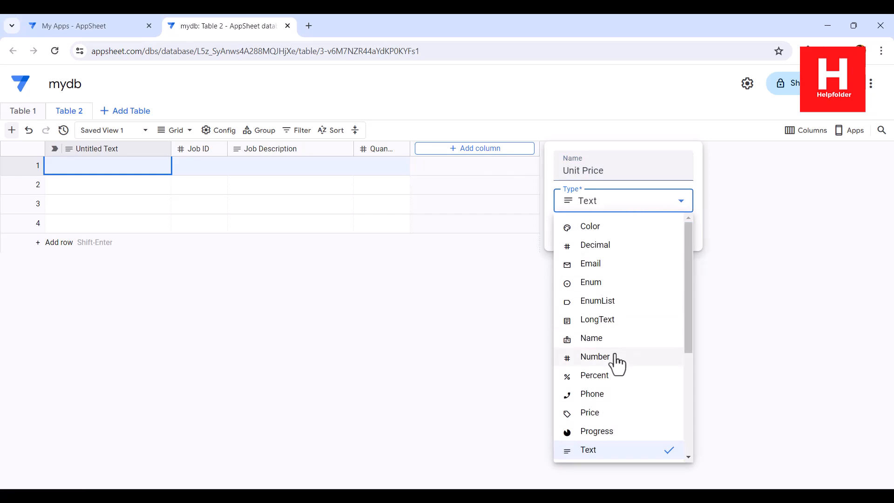
click(588, 413)
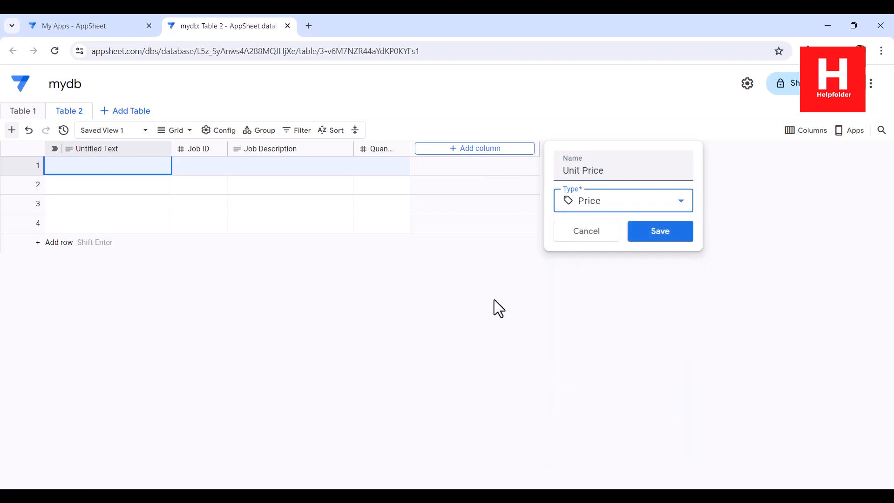
click(681, 232)
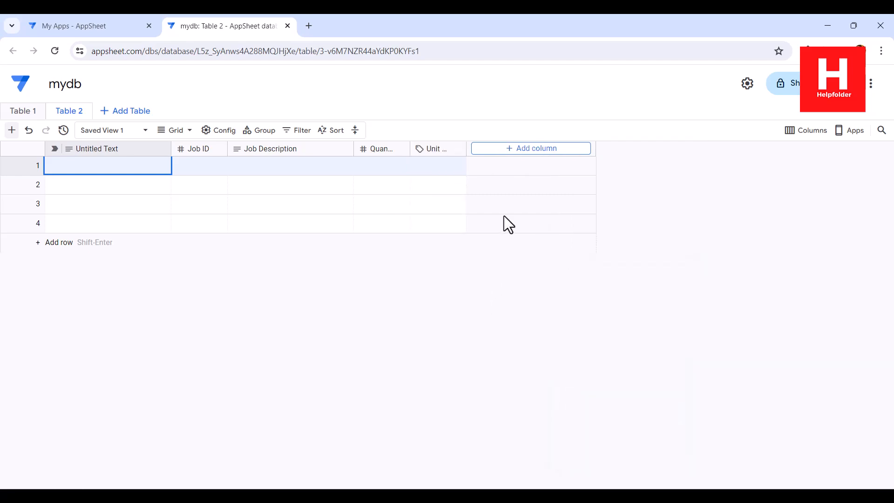
Add a column named Total with the Number type at the end of the table.
click(554, 150)
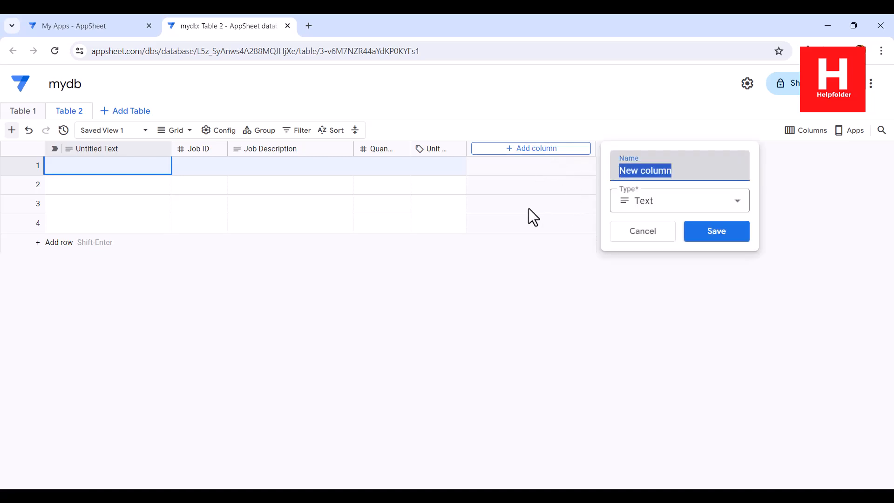
text(Total)
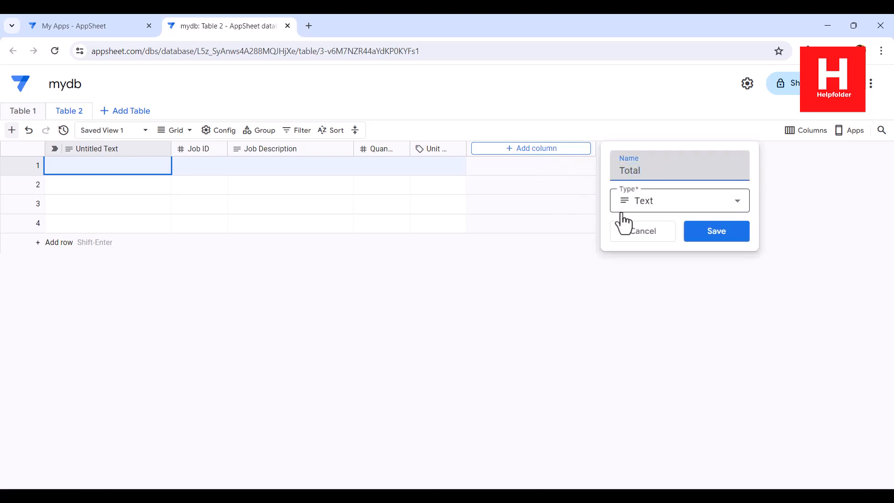
click(637, 205)
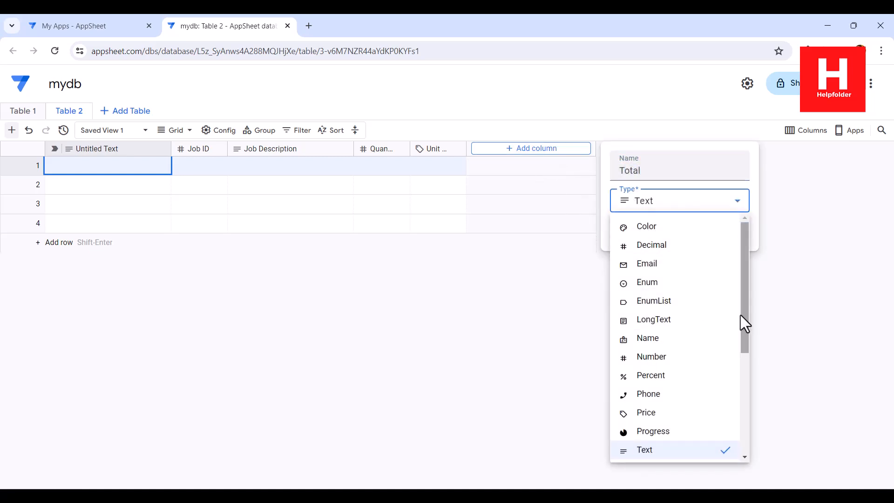
click(650, 357)
click(726, 233)
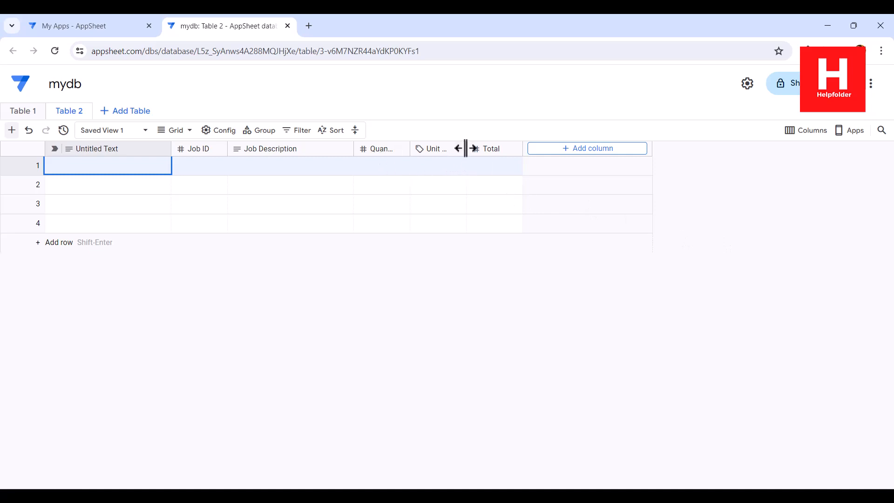
Widen the Unit Price column and rename it Price.
drag(465, 149, 498, 148)
click(489, 149)
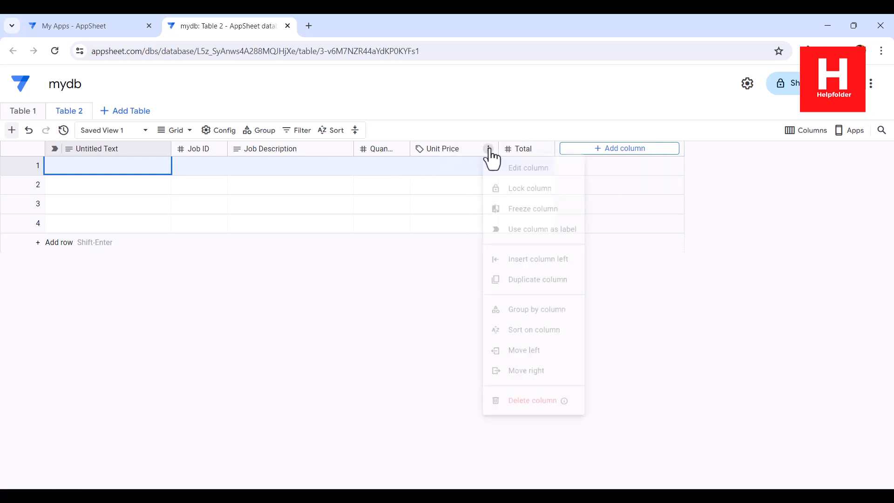
click(490, 150)
click(509, 169)
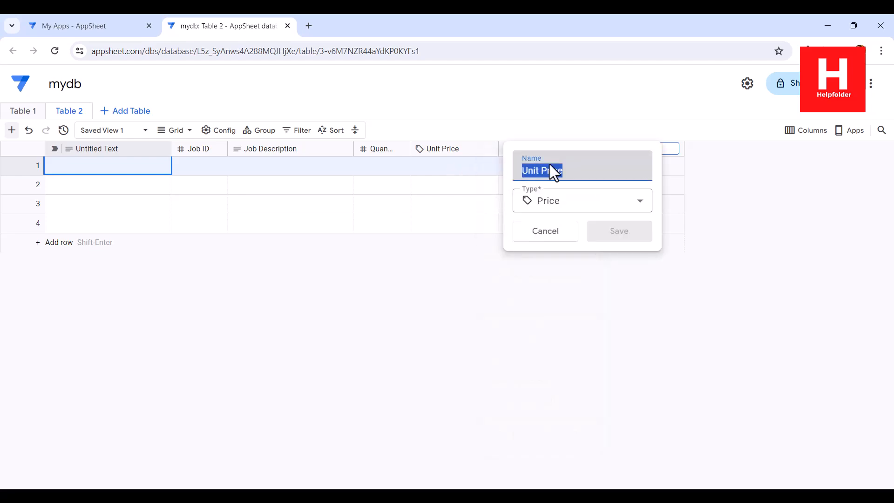
click(544, 171)
key(BackSpace)
click(613, 236)
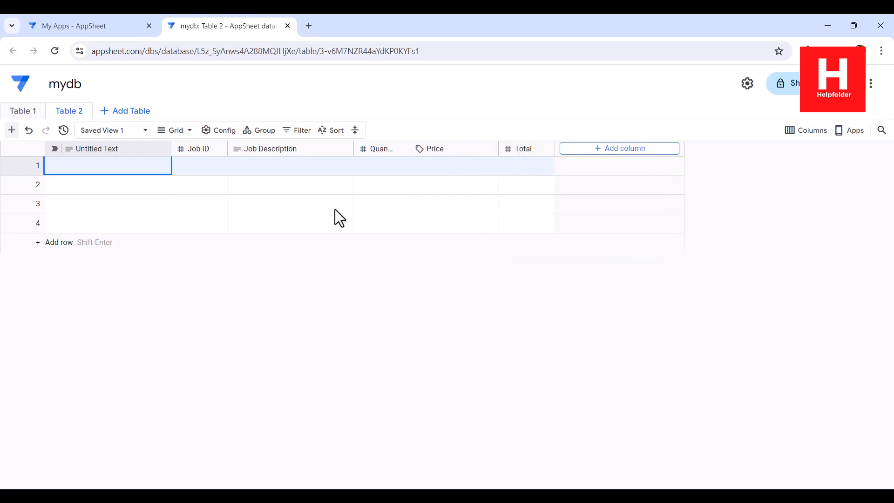
Make Job ID the table's label column and delete the Untitled Text column.
click(217, 150)
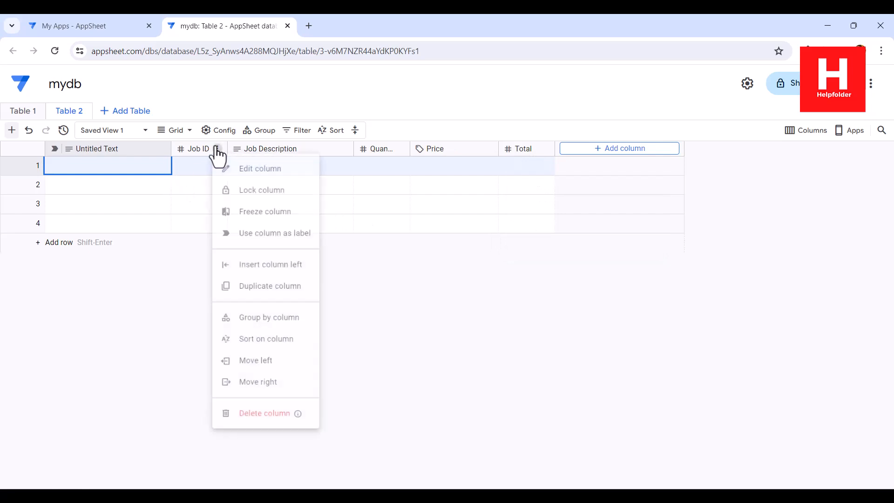
click(249, 235)
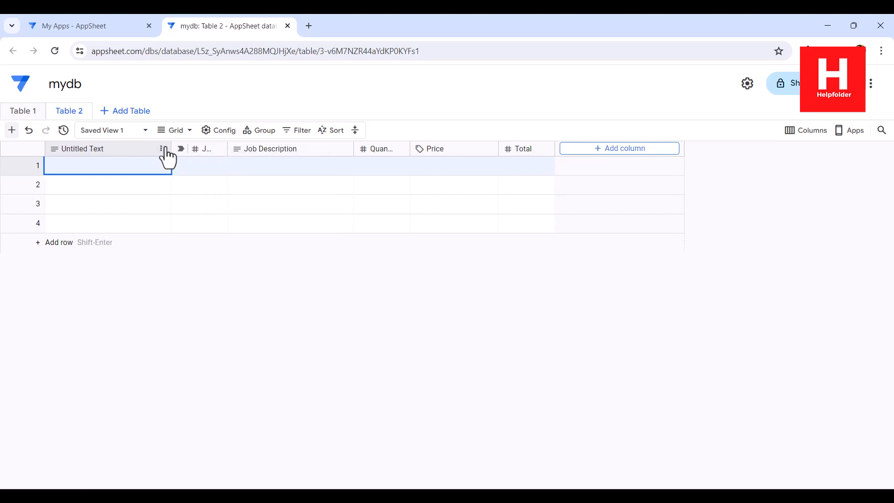
click(162, 149)
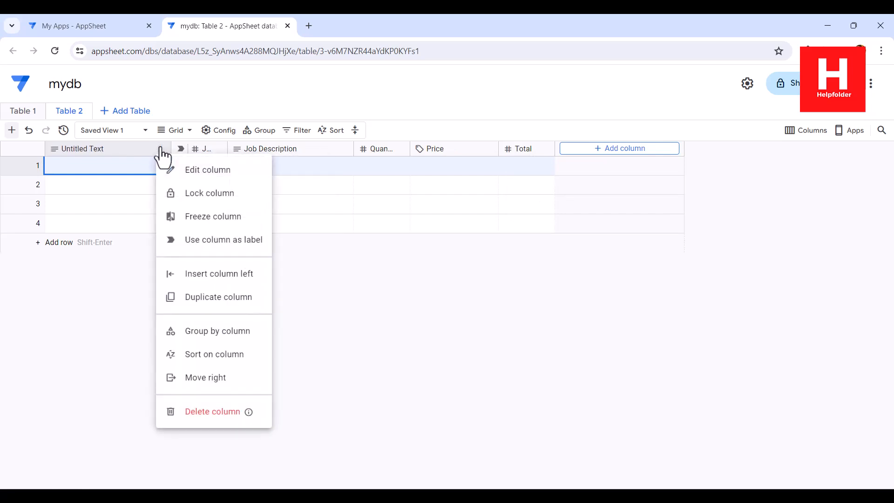
click(216, 412)
click(527, 296)
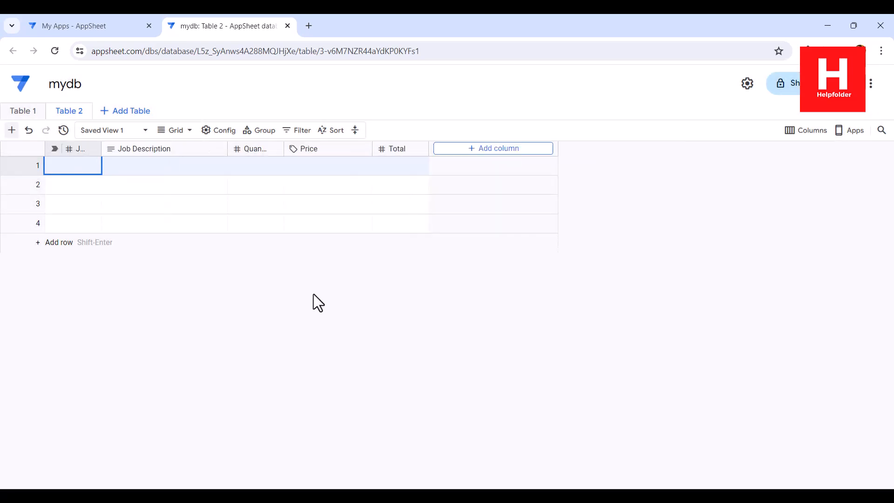
Rename Table 2 as workorder in its table settings and save the change.
click(77, 113)
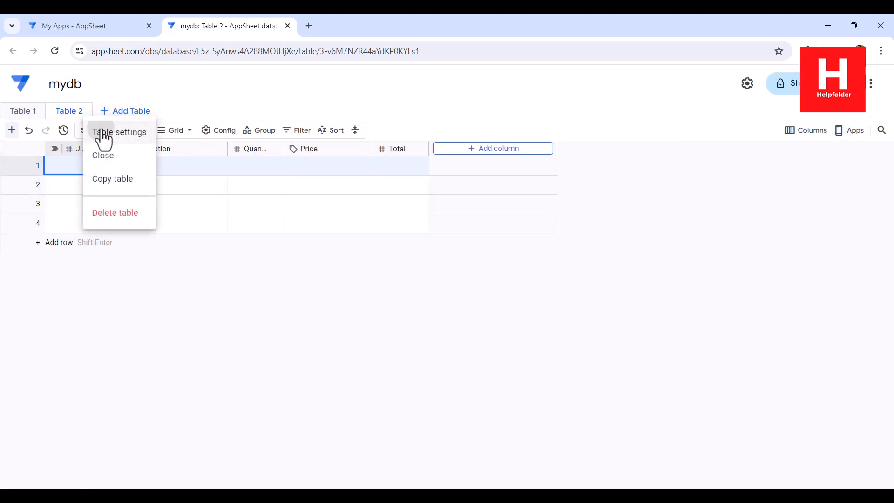
click(102, 132)
text(workorder)
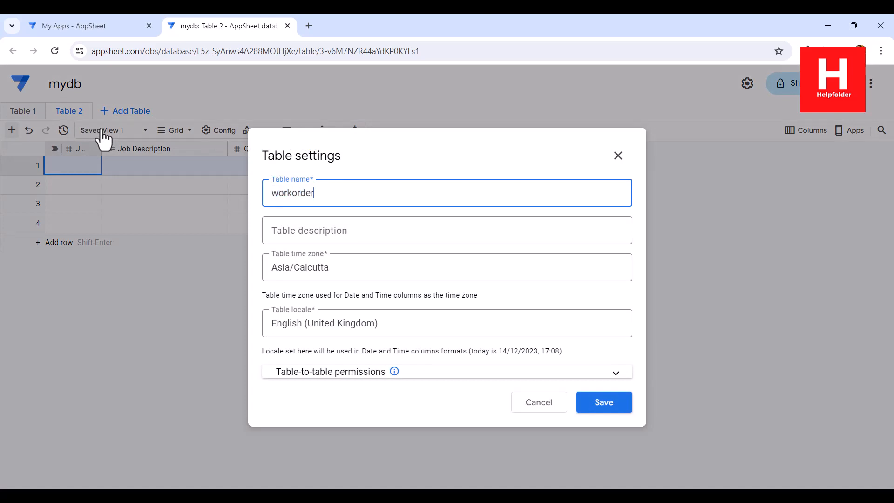
click(607, 407)
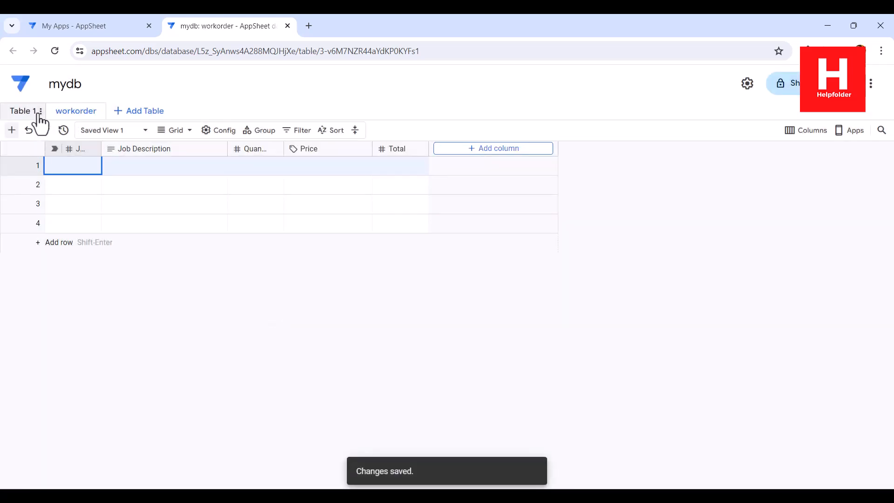
Delete Table 1 from the mydb database.
click(37, 111)
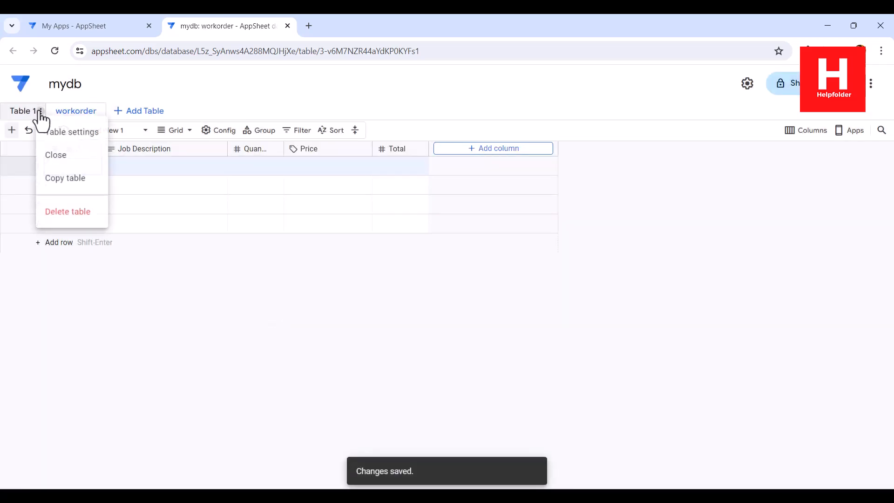
click(38, 212)
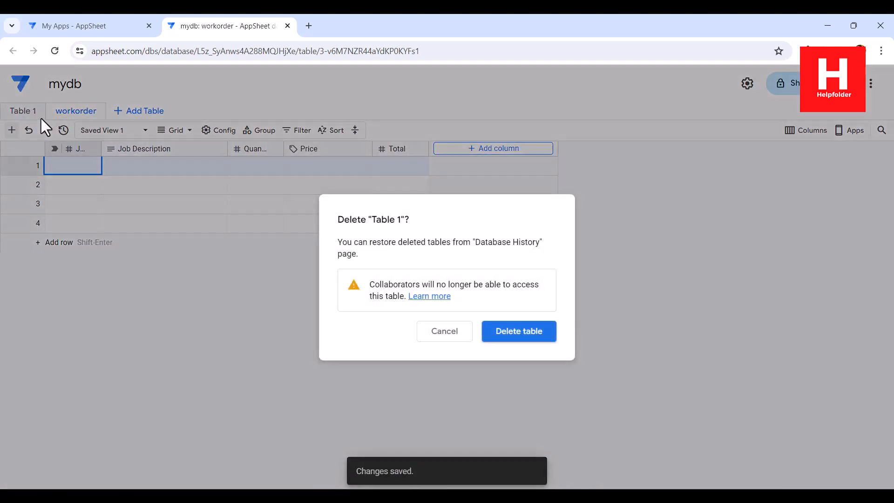
click(505, 335)
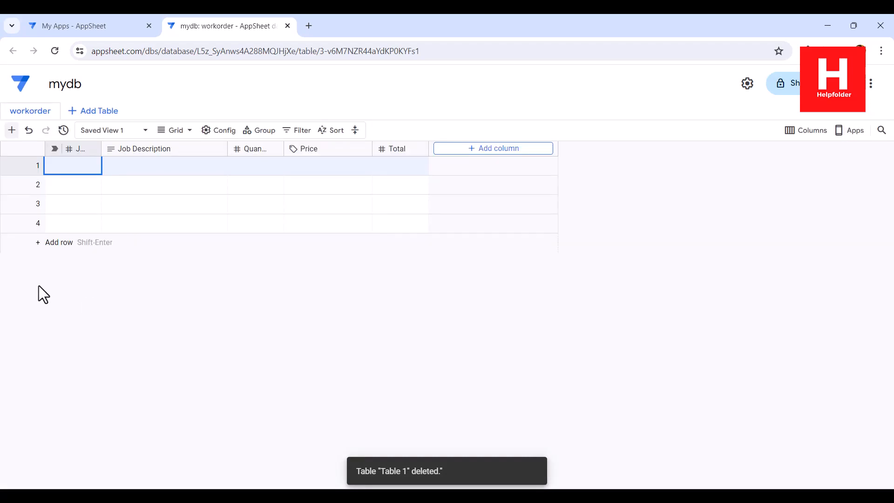
Start a new app from existing data, named Work Order App, with the category Other.
click(83, 25)
click(58, 129)
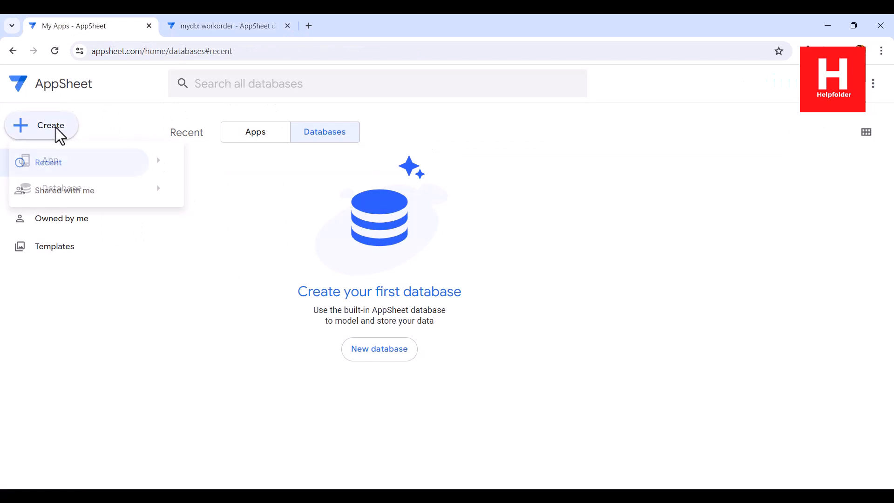
mouse_move(57, 163)
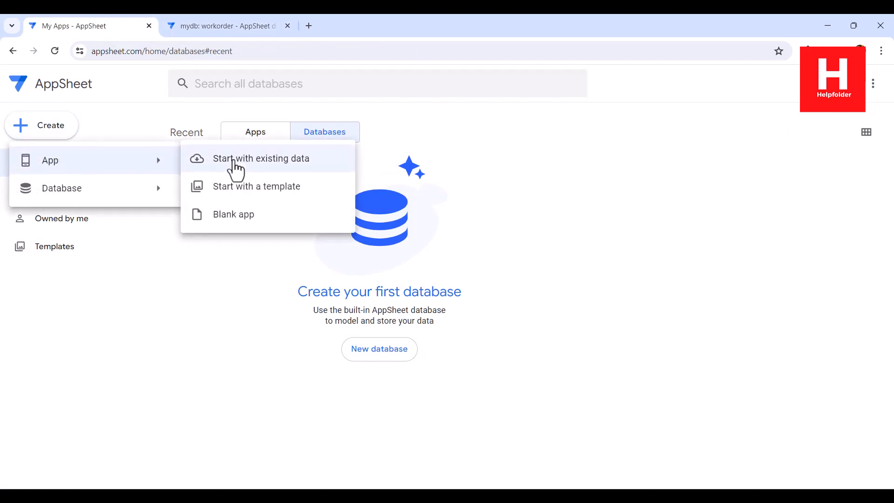
click(207, 161)
drag(333, 148, 277, 134)
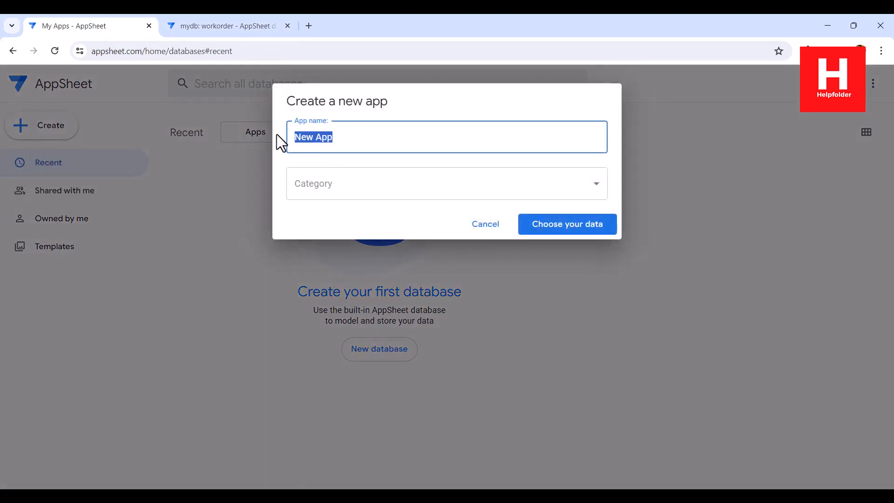
text(Work Order )
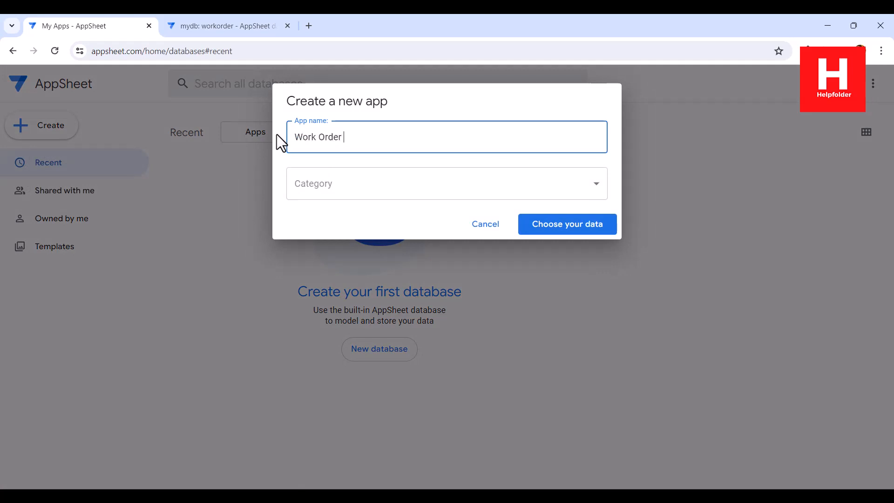
text(App)
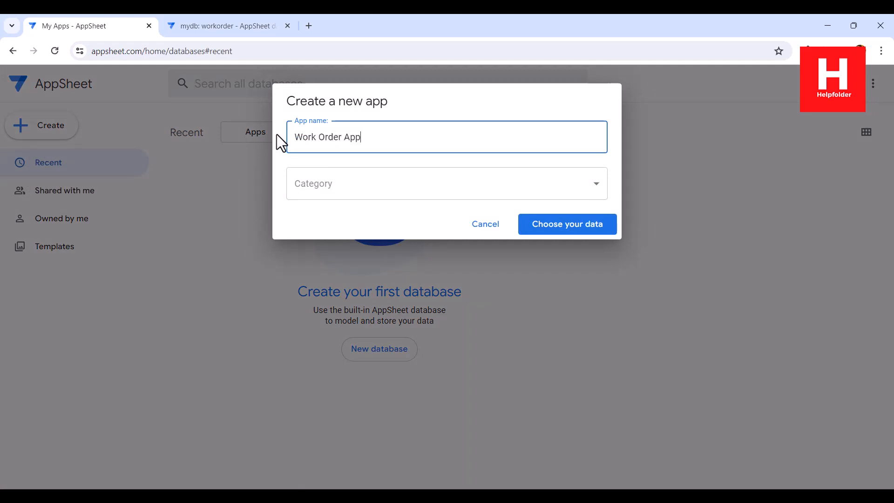
click(326, 189)
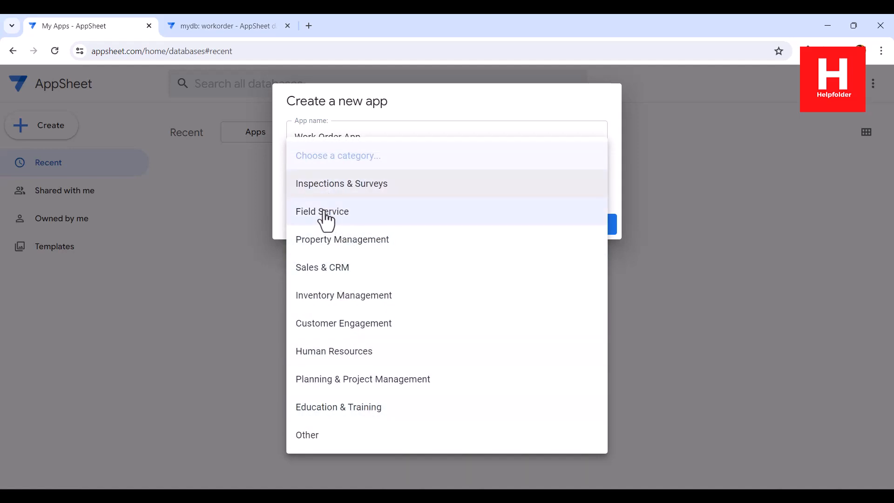
click(341, 440)
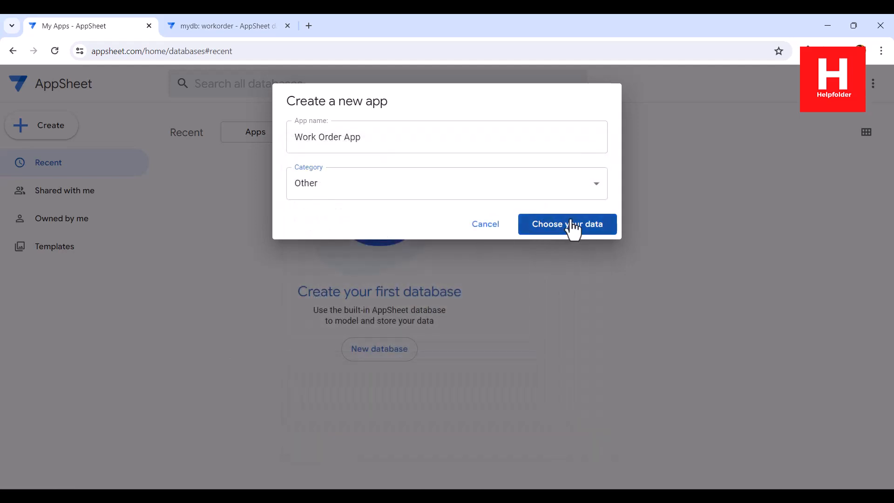
click(572, 227)
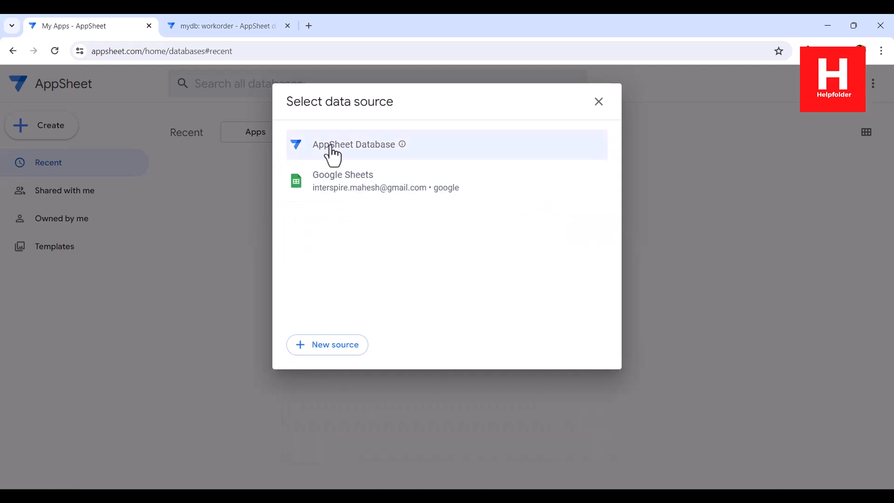
Connect the app to the workorder table of the mydb AppSheet database and create it.
click(302, 144)
click(391, 171)
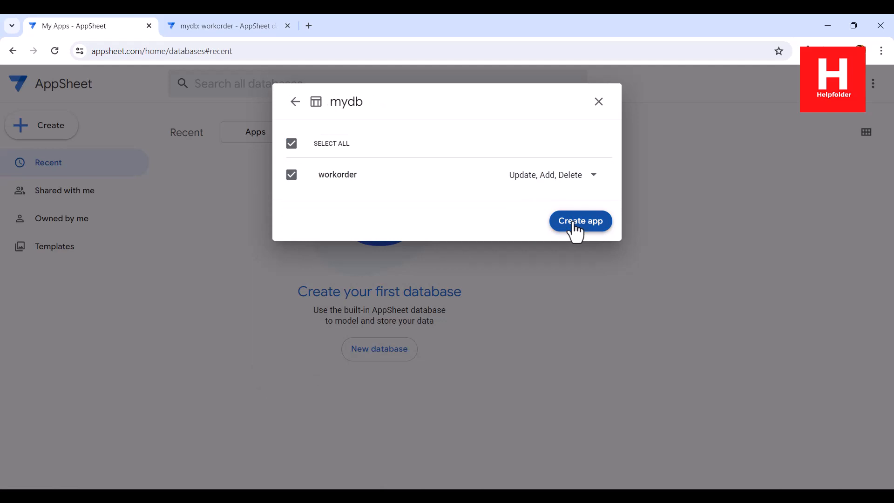
click(577, 223)
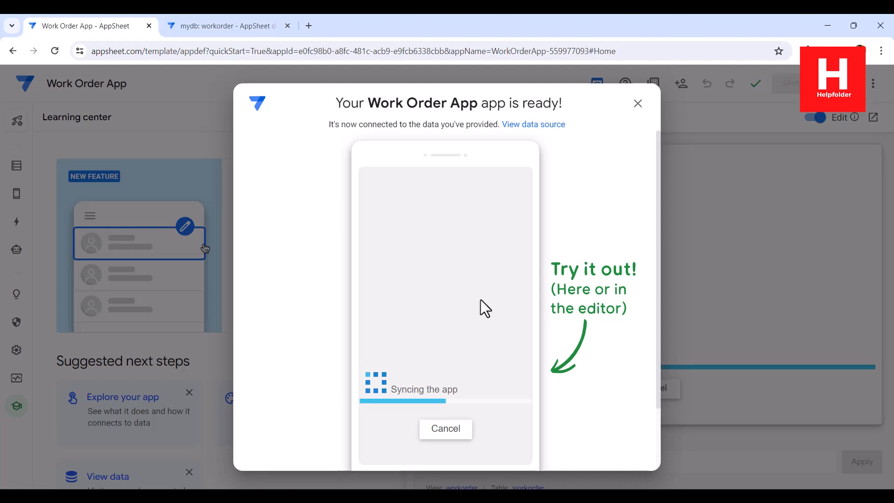
Change the workorder view's type to table and rename the view Work Order.
click(638, 106)
mouse_move(19, 195)
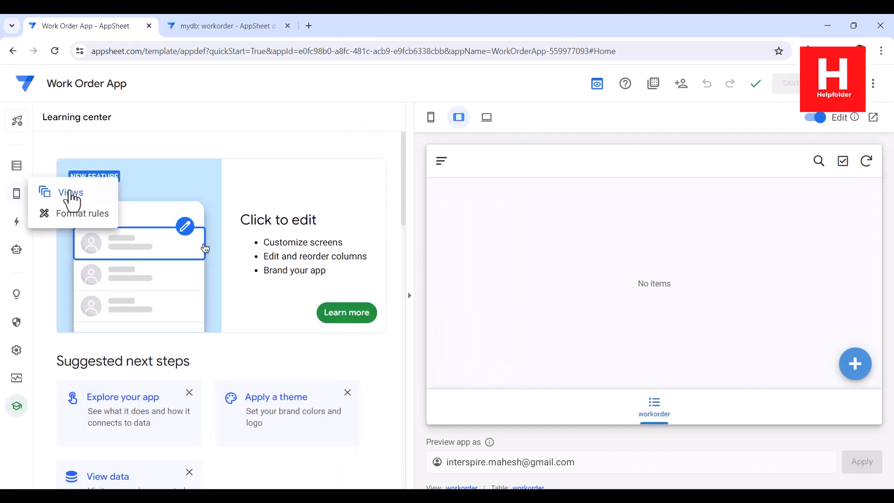
click(70, 193)
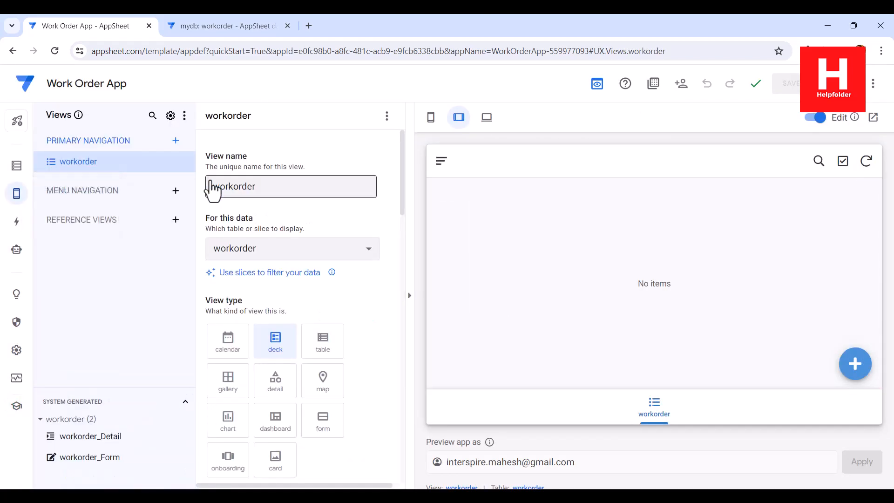
click(326, 345)
double_click(234, 191)
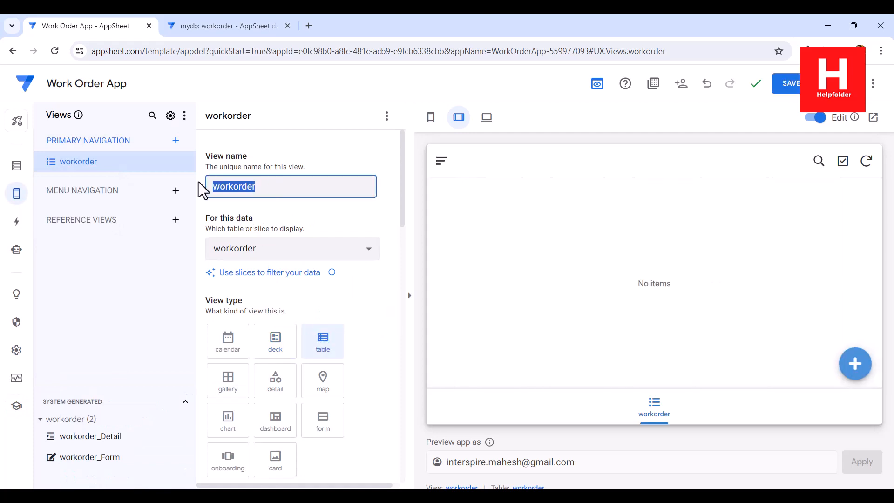
text(Work Order)
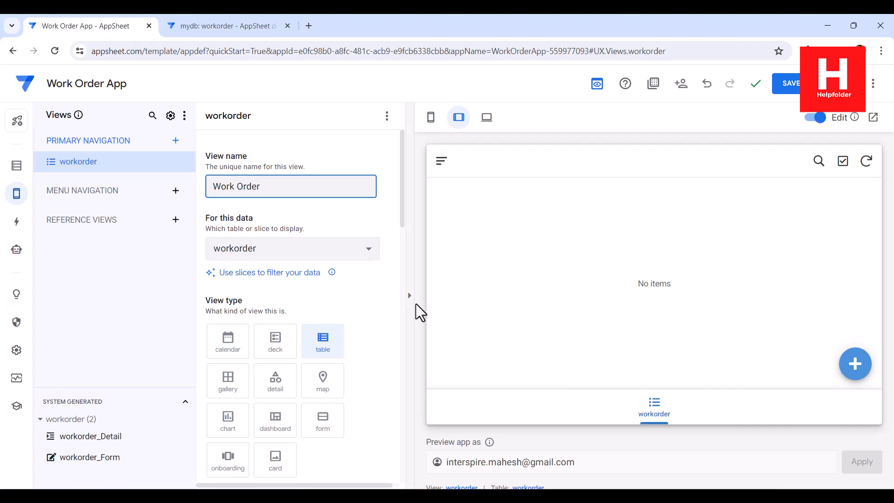
Sort the Work Order view's rows by Job ID.
scroll(361, 324, down, 10)
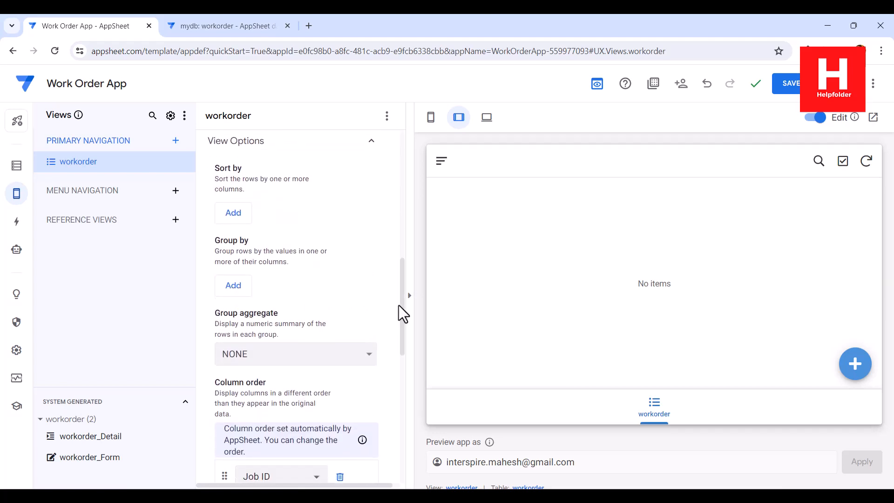
scroll(402, 279, up, 4)
scroll(403, 258, down, 3)
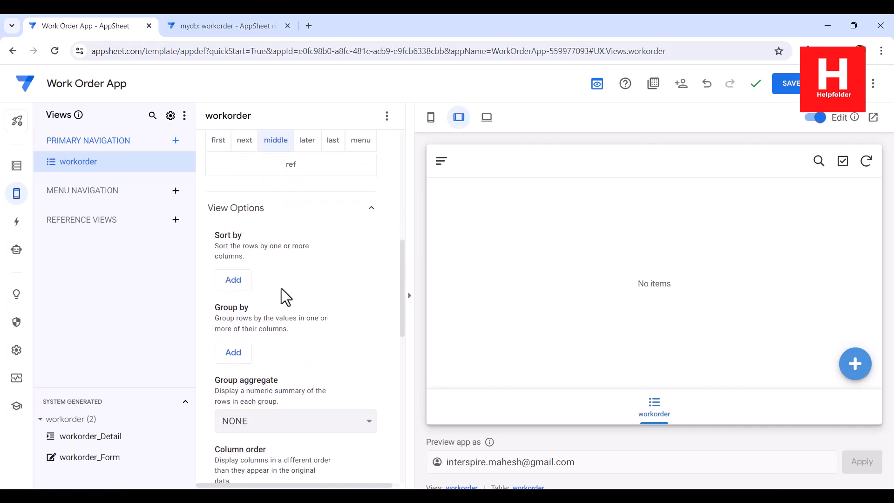
click(233, 280)
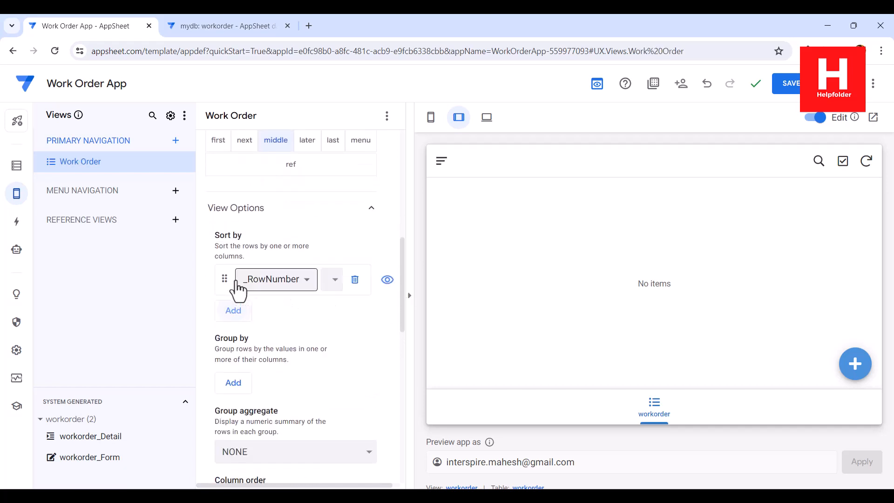
click(305, 280)
click(274, 354)
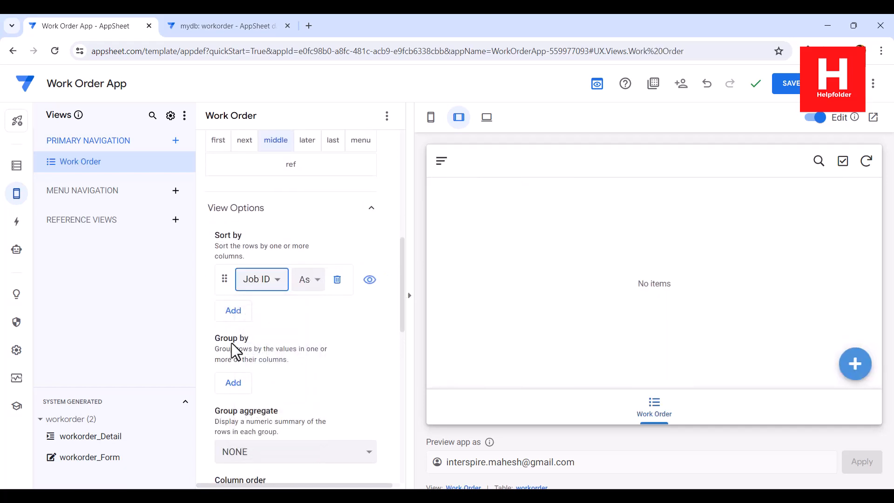
Save the app and open its desktop preview.
click(566, 111)
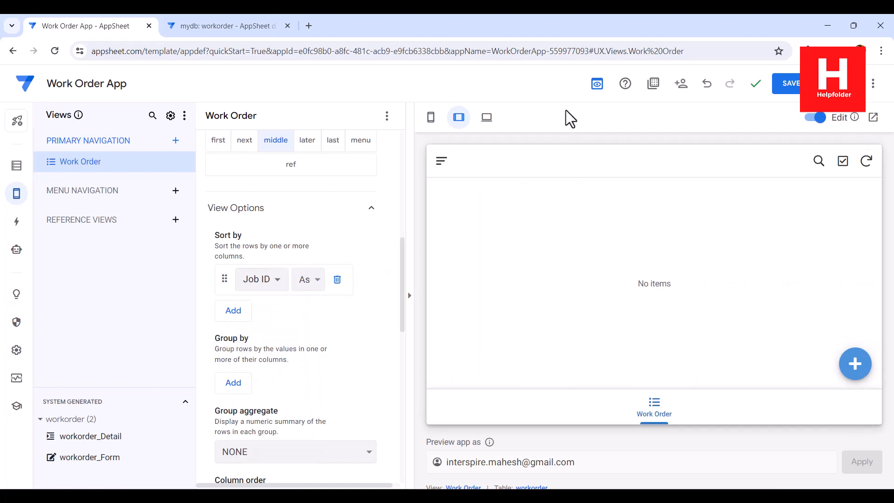
click(788, 85)
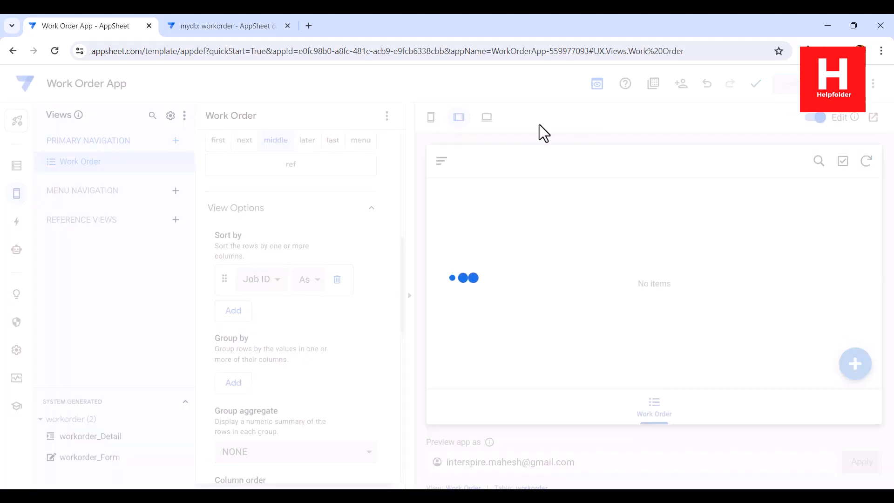
click(488, 124)
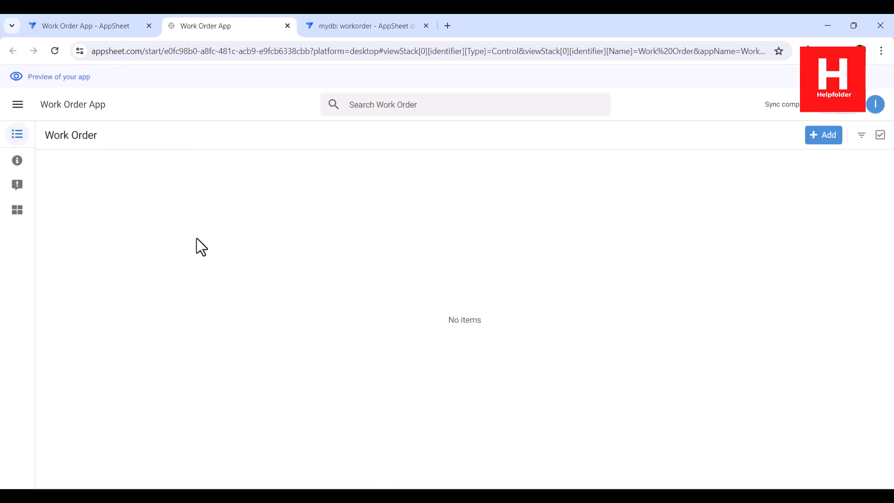
Set the app formula of the workorder table's Total column to [Quantity]*[Price] in the app editor.
click(57, 22)
click(16, 167)
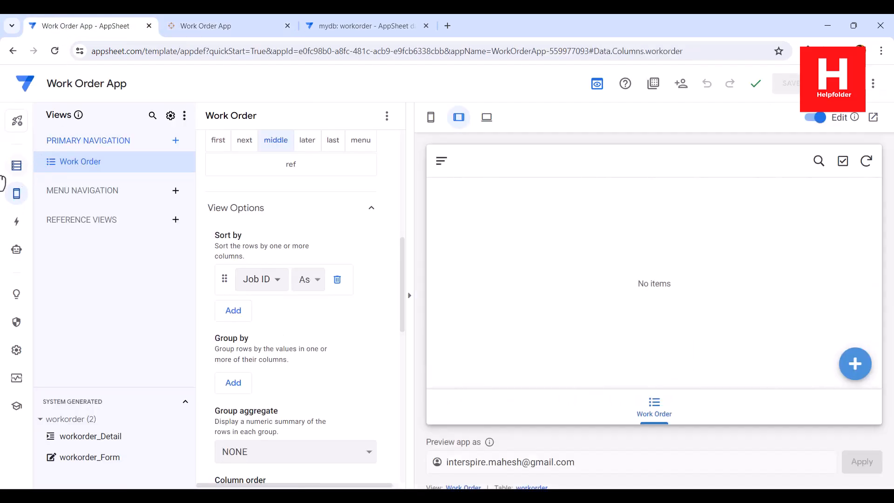
click(409, 299)
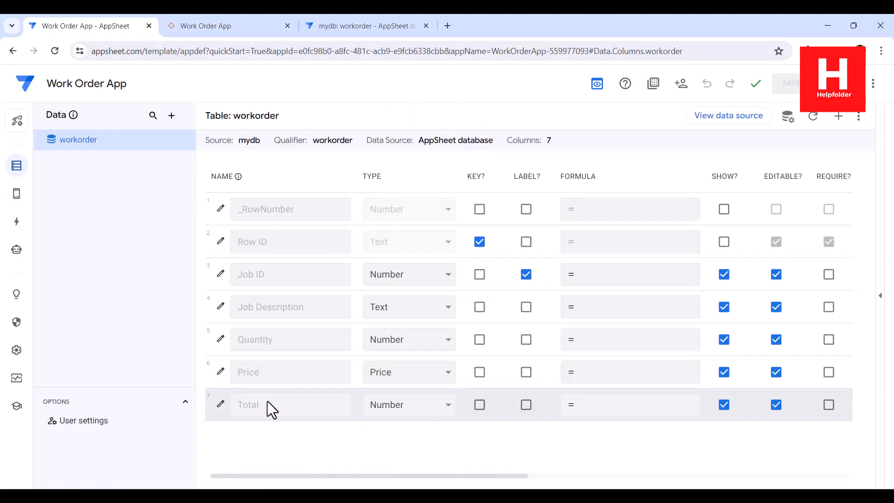
click(588, 415)
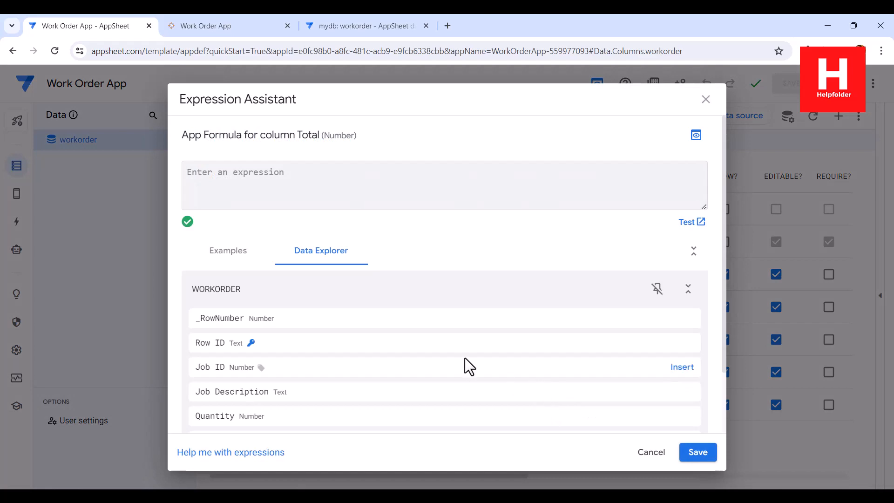
scroll(544, 362, down, 2)
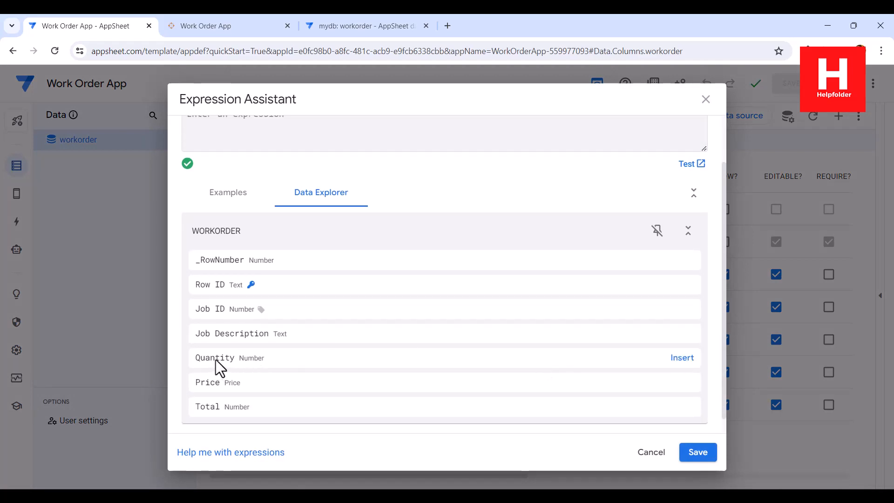
click(684, 359)
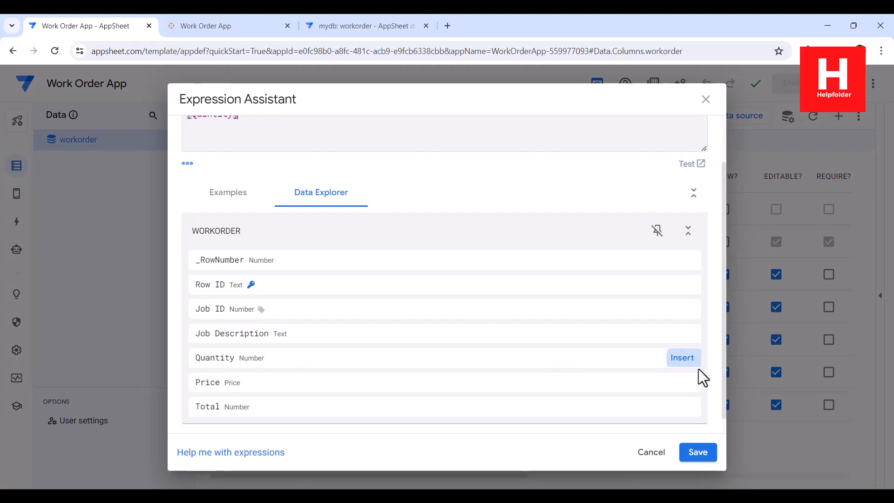
click(683, 383)
scroll(398, 150, down, 1)
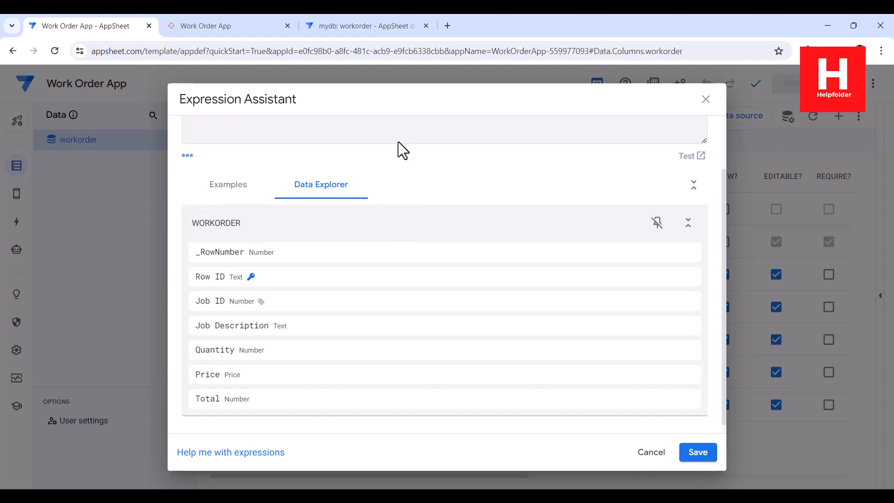
scroll(256, 131, up, 2)
click(238, 173)
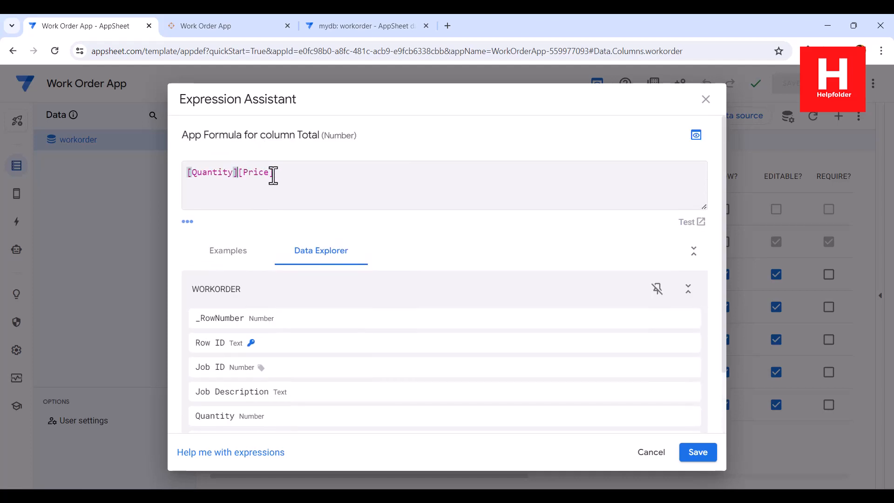
text(*)
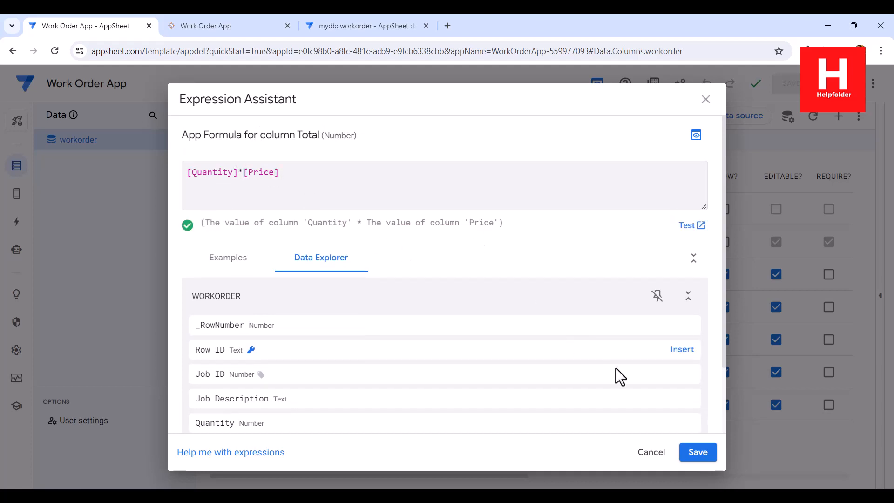
click(715, 452)
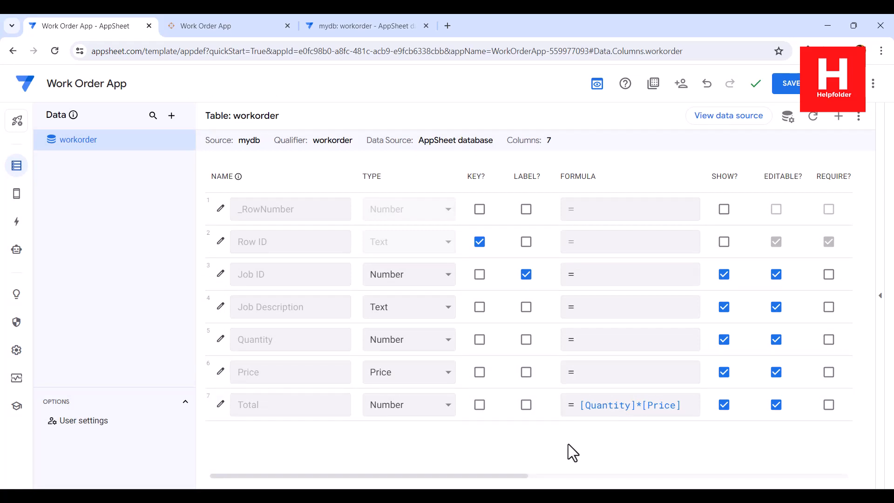
Save the app and reload its desktop preview.
click(789, 86)
click(213, 28)
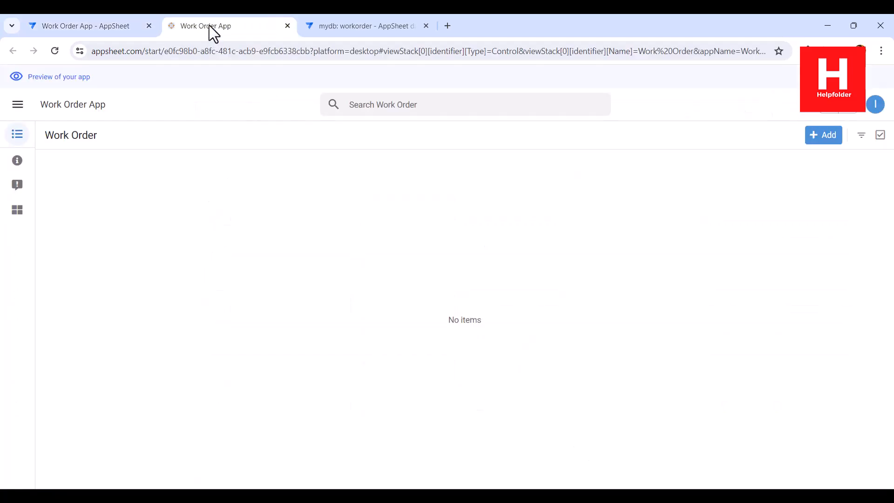
key(F5)
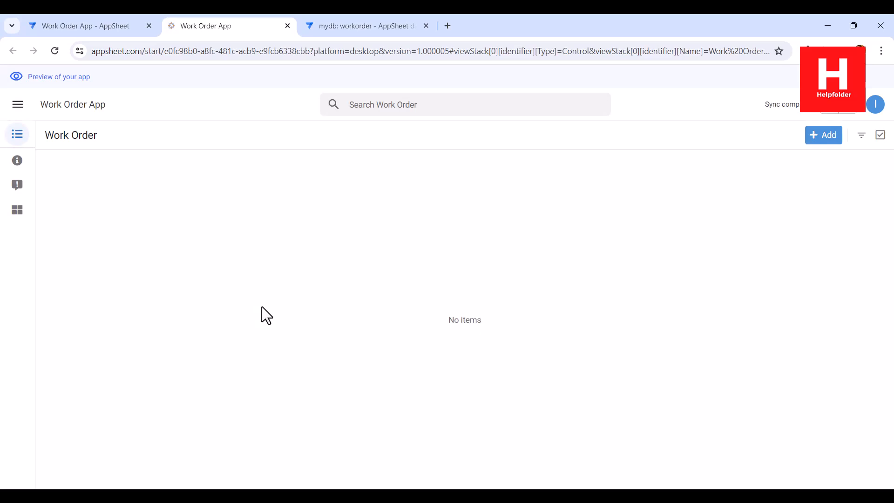
Add and save a work order with Job ID 11, description "clean surface", quantity 1 and price 8.99.
click(824, 135)
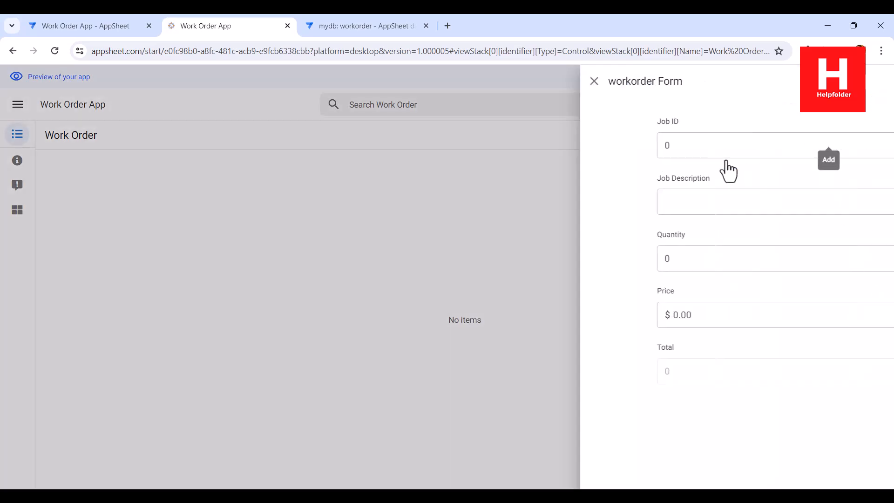
text(11)
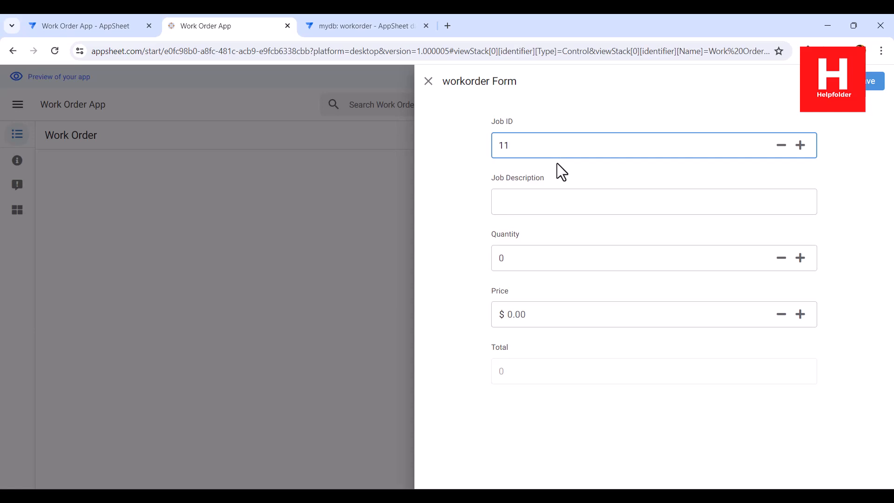
click(540, 203)
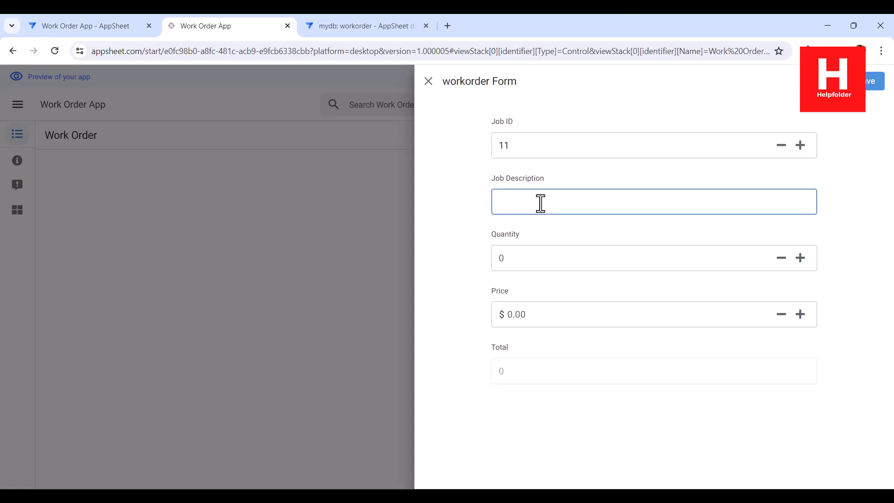
text(clean surface)
click(535, 266)
text(1)
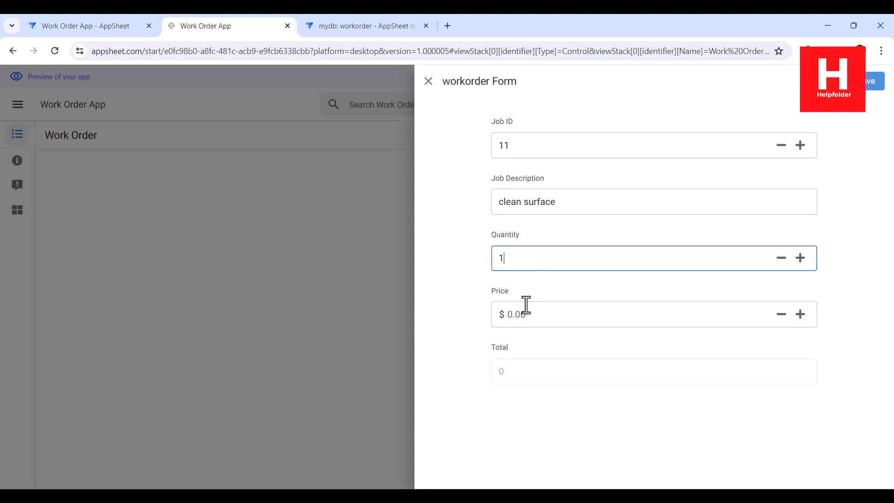
click(516, 313)
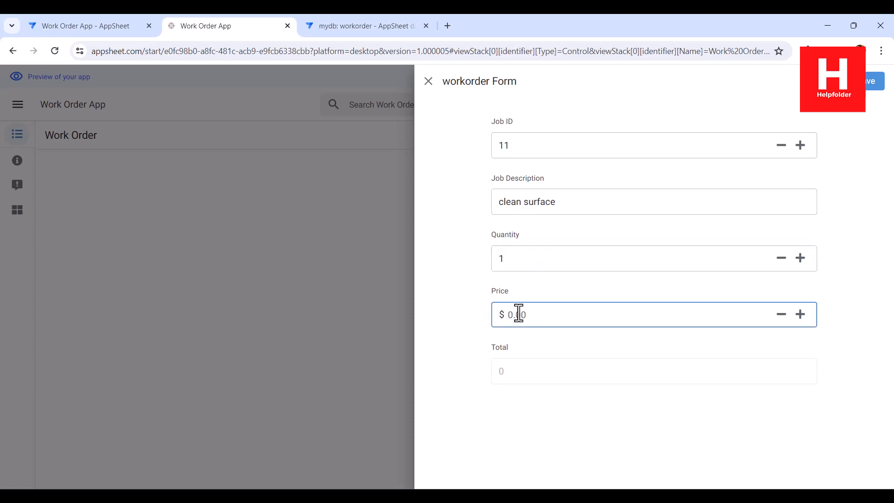
text(8.99)
click(481, 346)
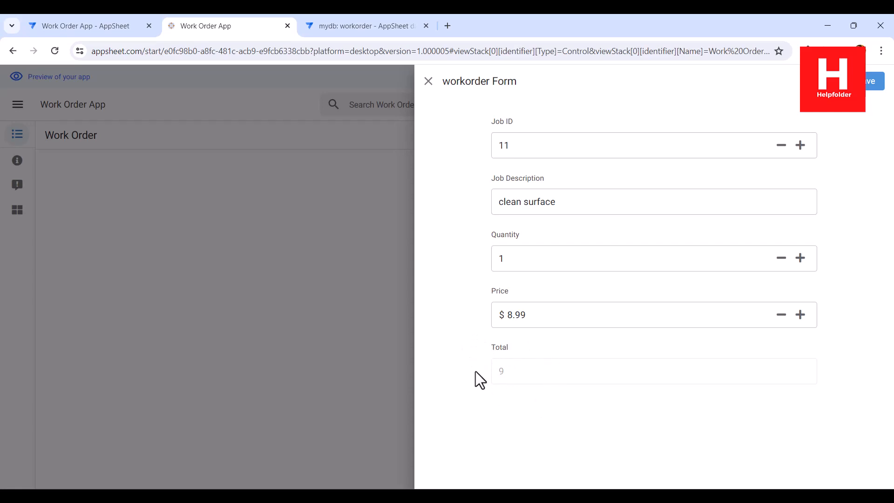
click(875, 81)
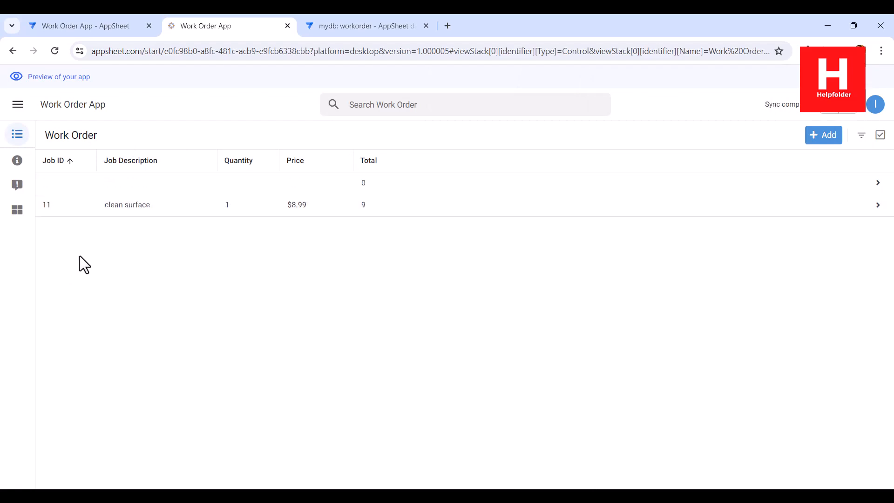
View the details of the blank work order row, then close the detail view.
click(122, 183)
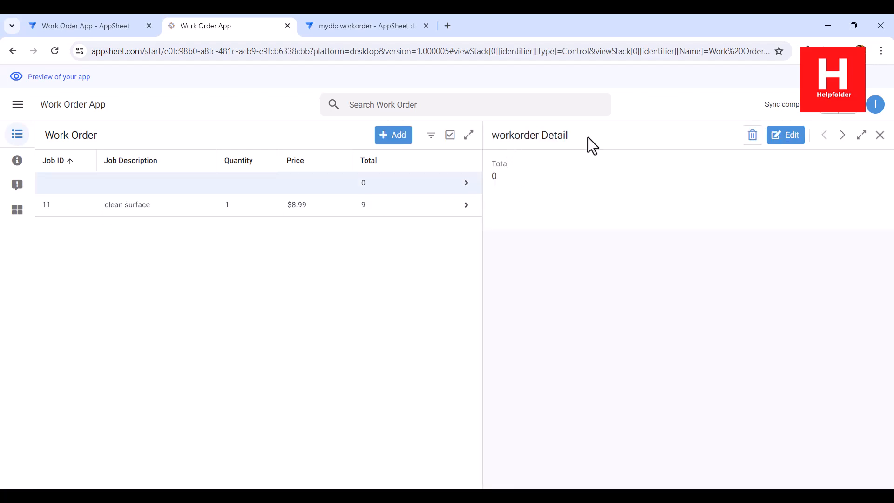
click(459, 184)
click(880, 136)
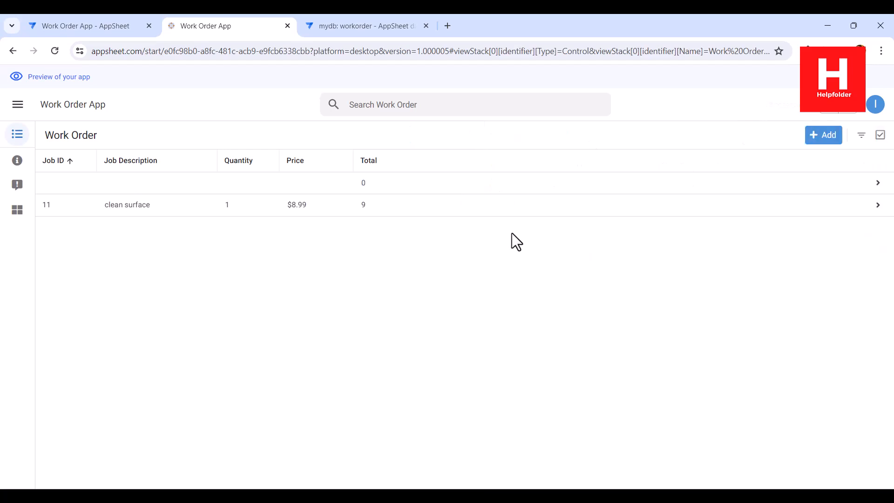